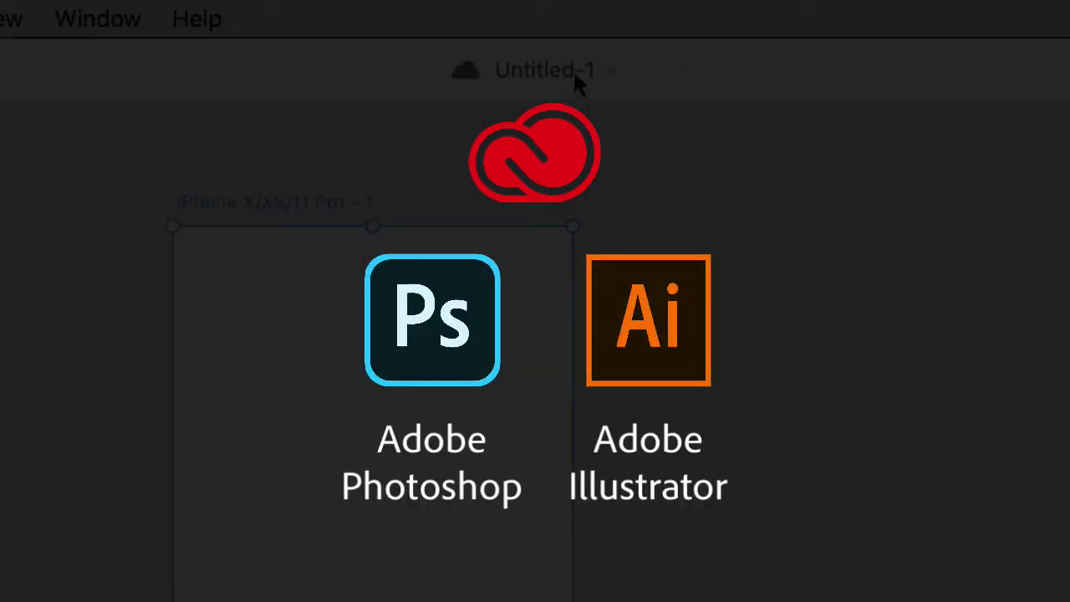
Step: Save the new document under the name 'App Design'
text(App)
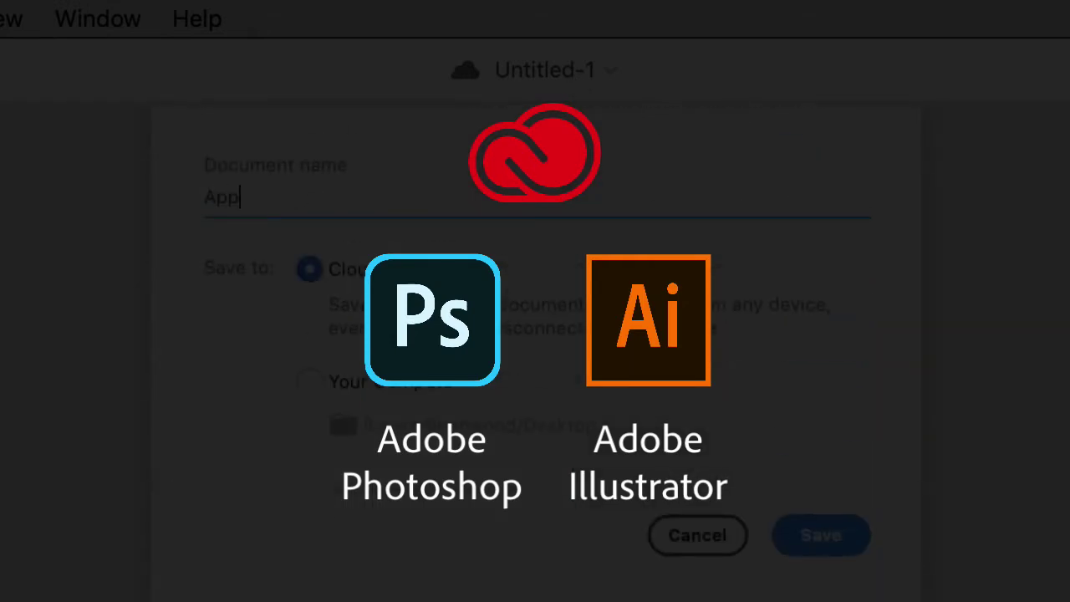
text( Design)
click(811, 529)
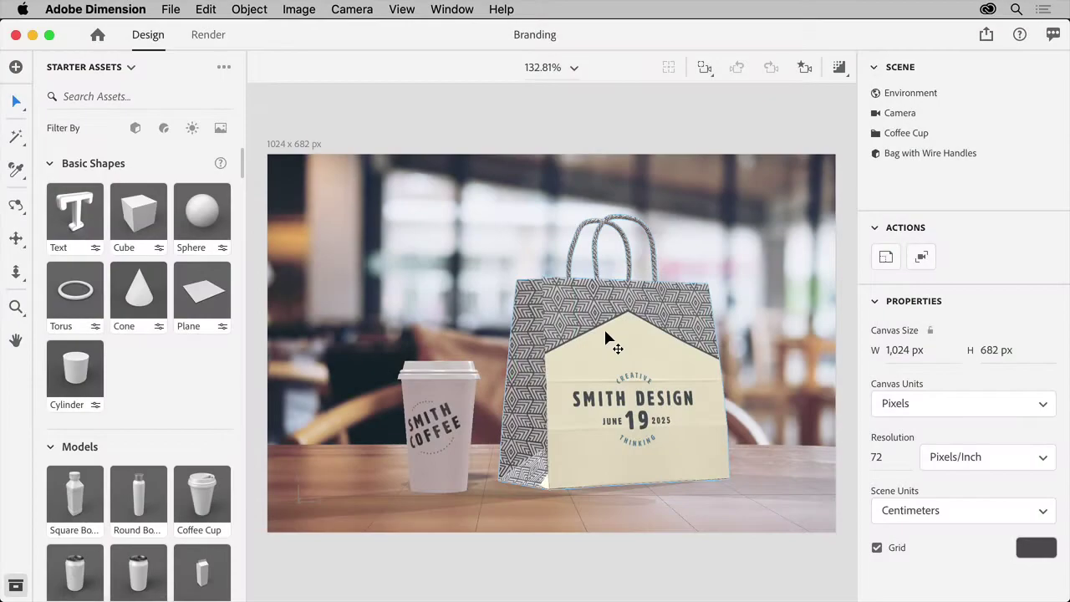
Step: Rotate the patterned shopping bag around its vertical axis
click(606, 335)
key(r)
mouse_move(637, 489)
mouse_down()
mouse_move(590, 493)
mouse_move(639, 487)
mouse_up()
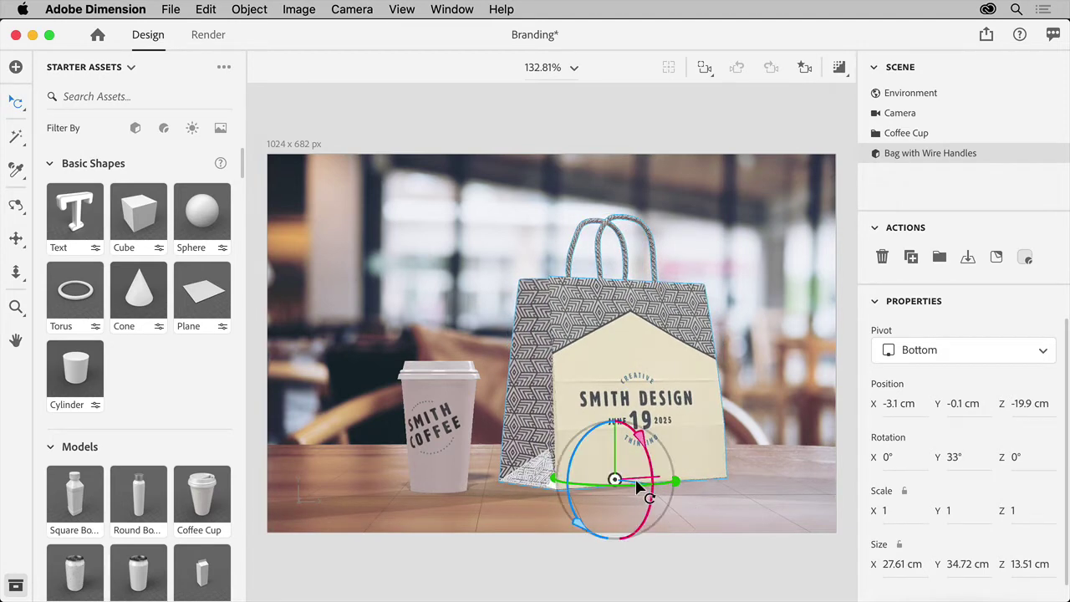
Step: Reposition the coffee cup beside the bag on the table and deselect it
key(v)
click(450, 434)
drag(442, 428, 529, 458)
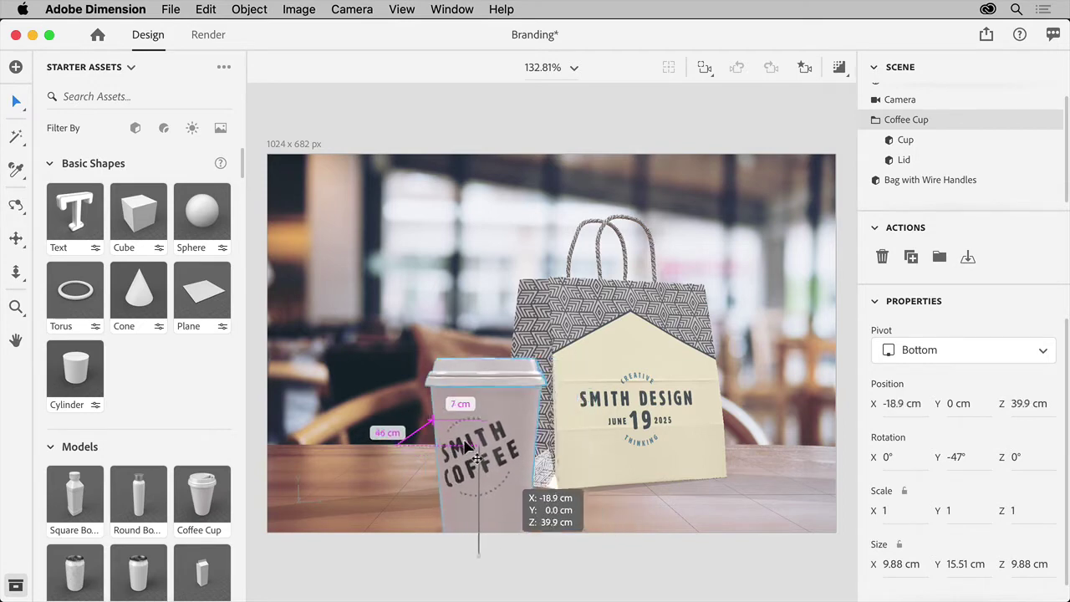
drag(529, 458, 425, 428)
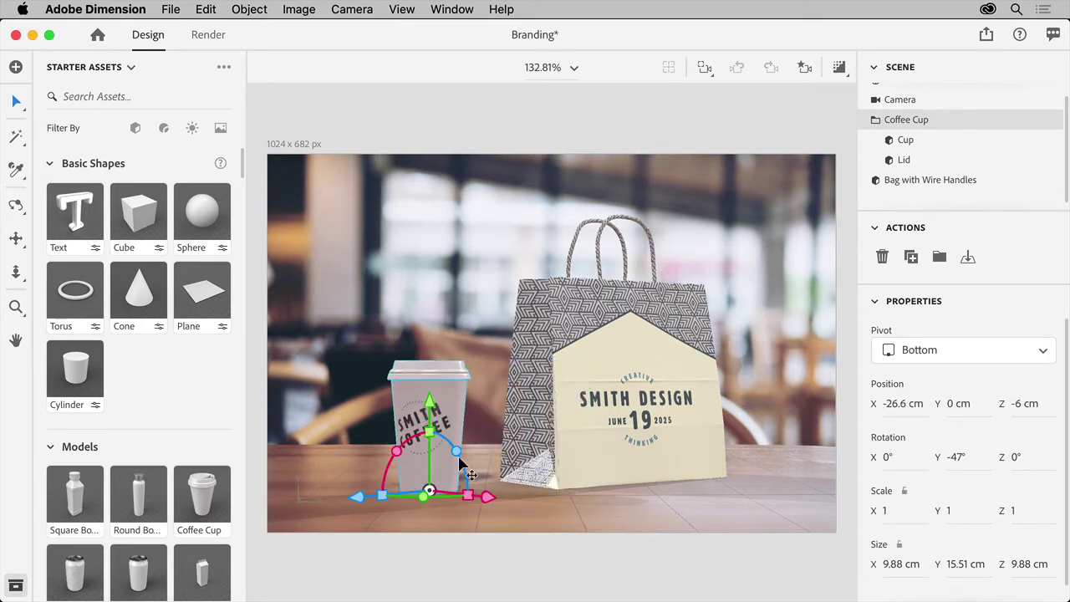
click(567, 560)
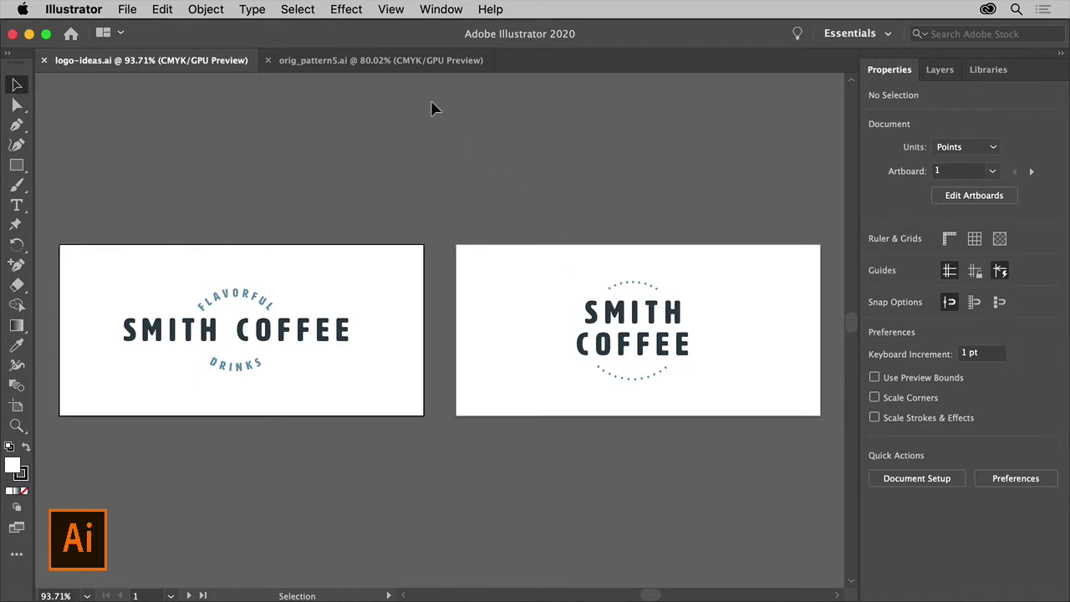
click(408, 60)
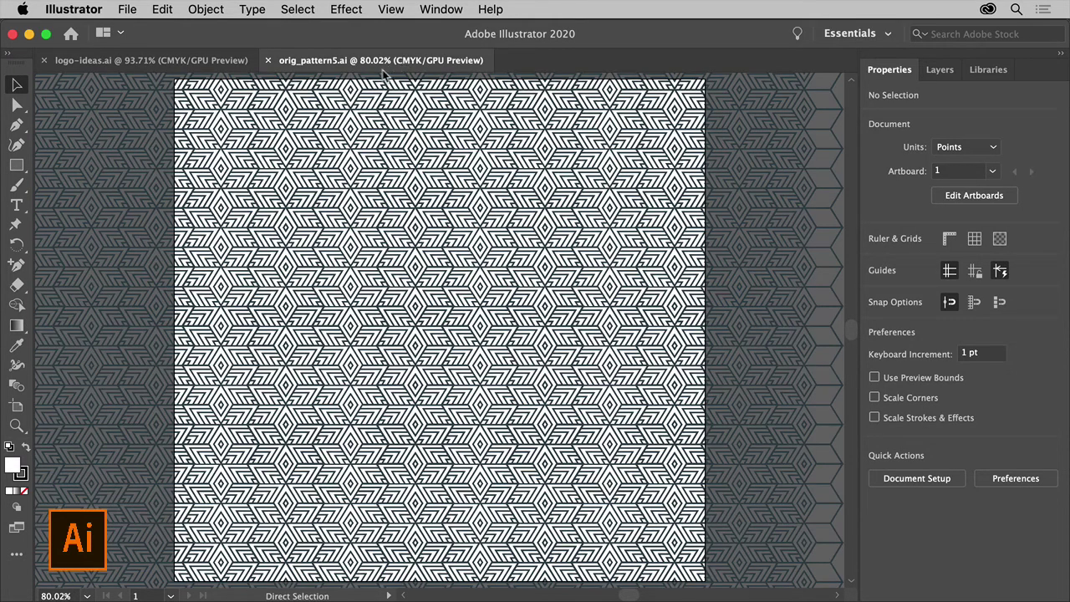
click(177, 62)
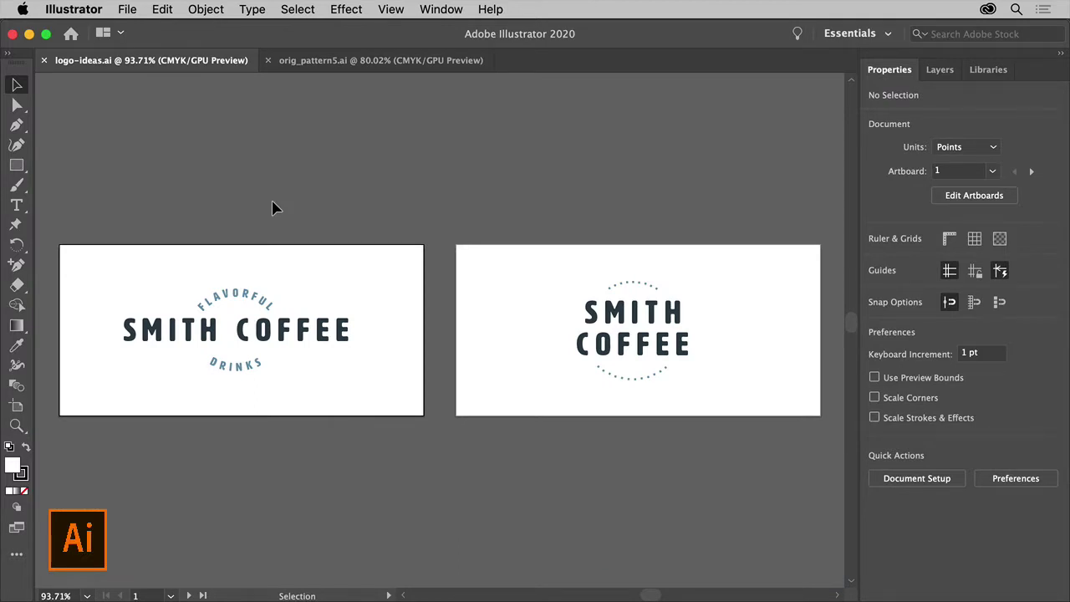
click(279, 335)
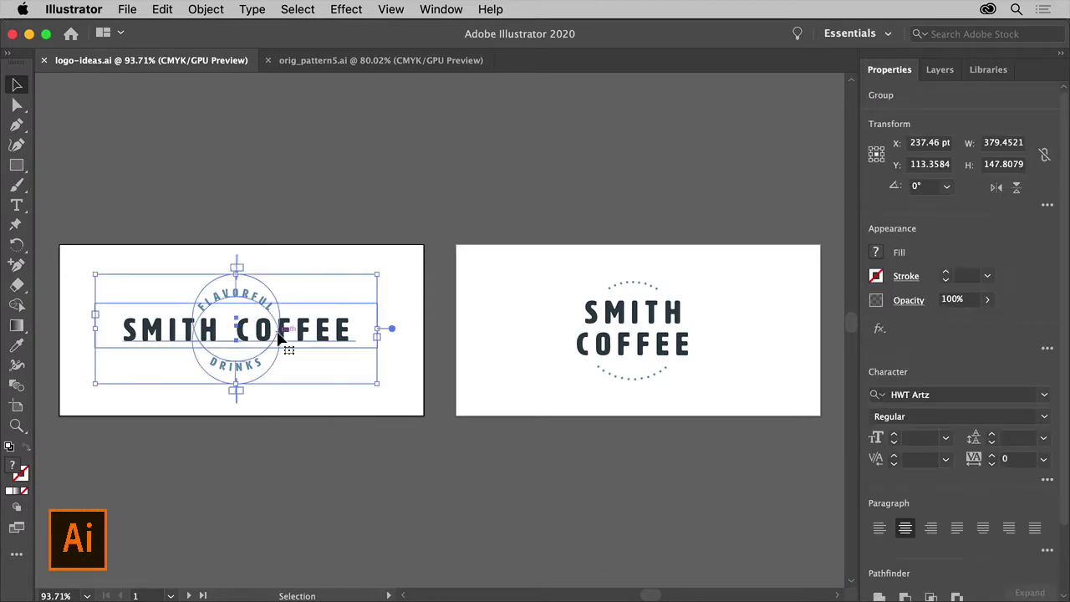
click(443, 404)
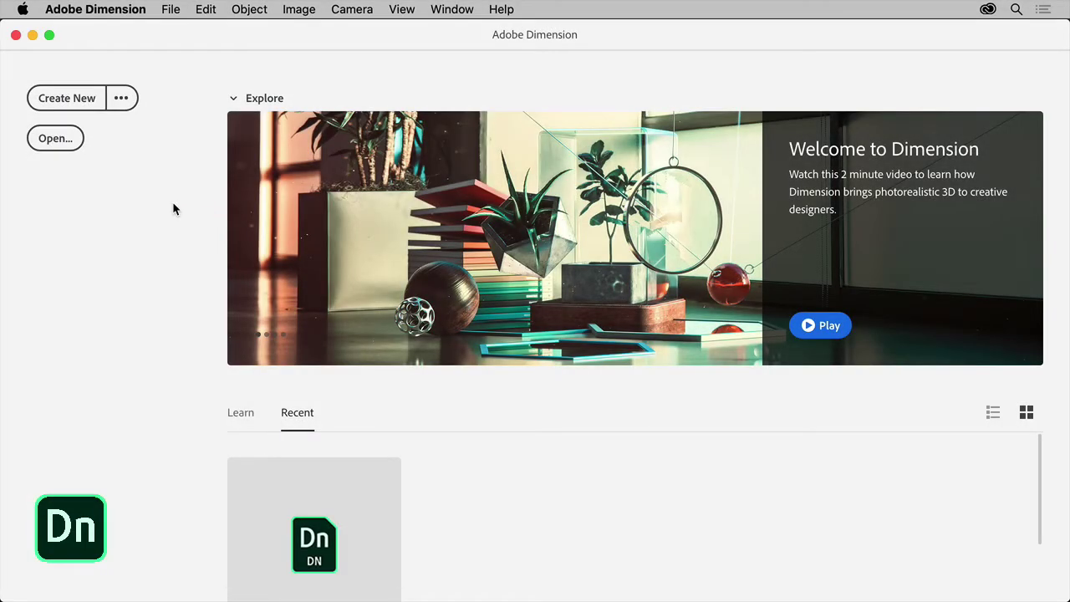
Step: Create a new empty scene and place the Starter Assets Coffee Cup in it
click(123, 106)
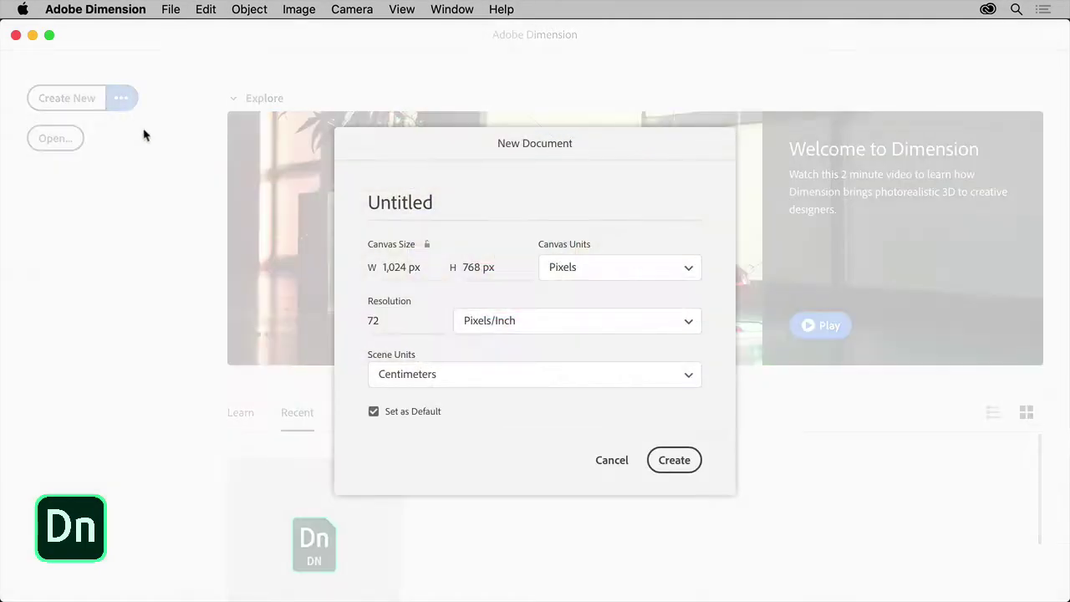
click(699, 462)
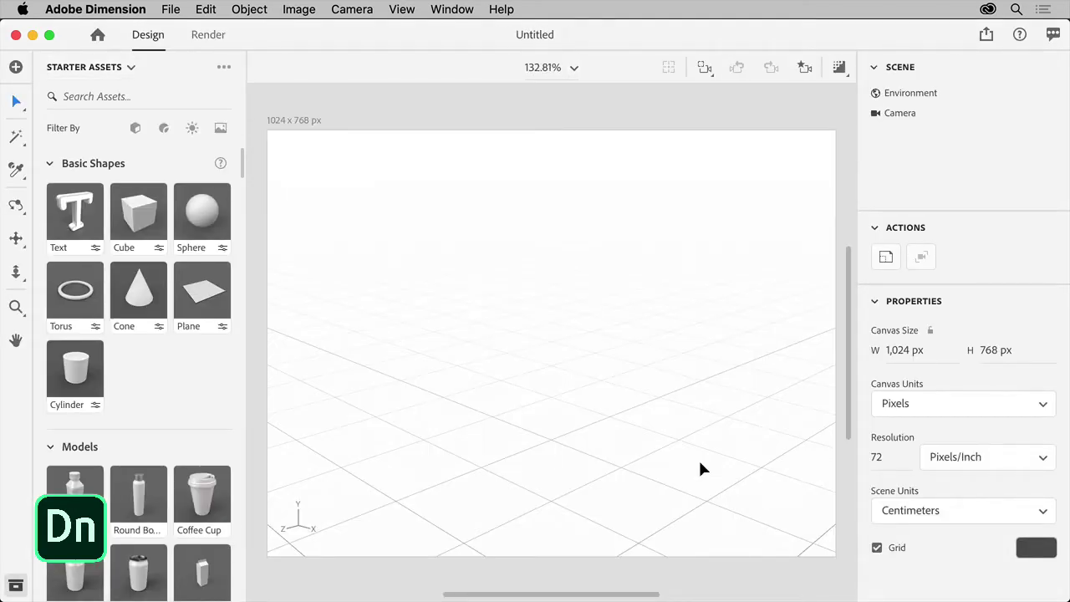
click(117, 97)
text(coffee)
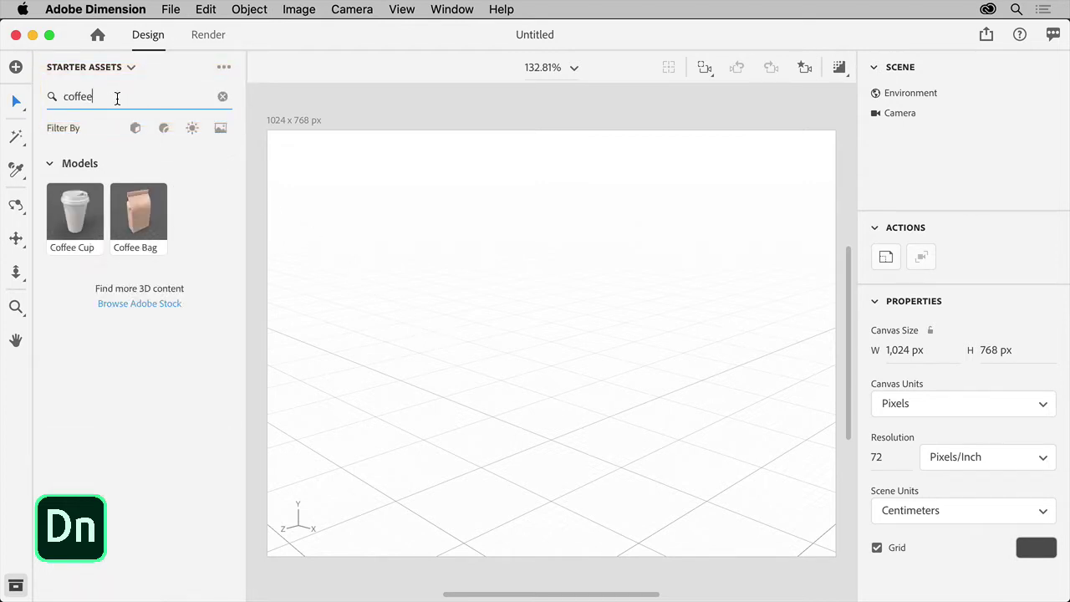
drag(76, 213, 478, 377)
Step: Add the Bag with Wire Handles to the right of the cup
click(222, 96)
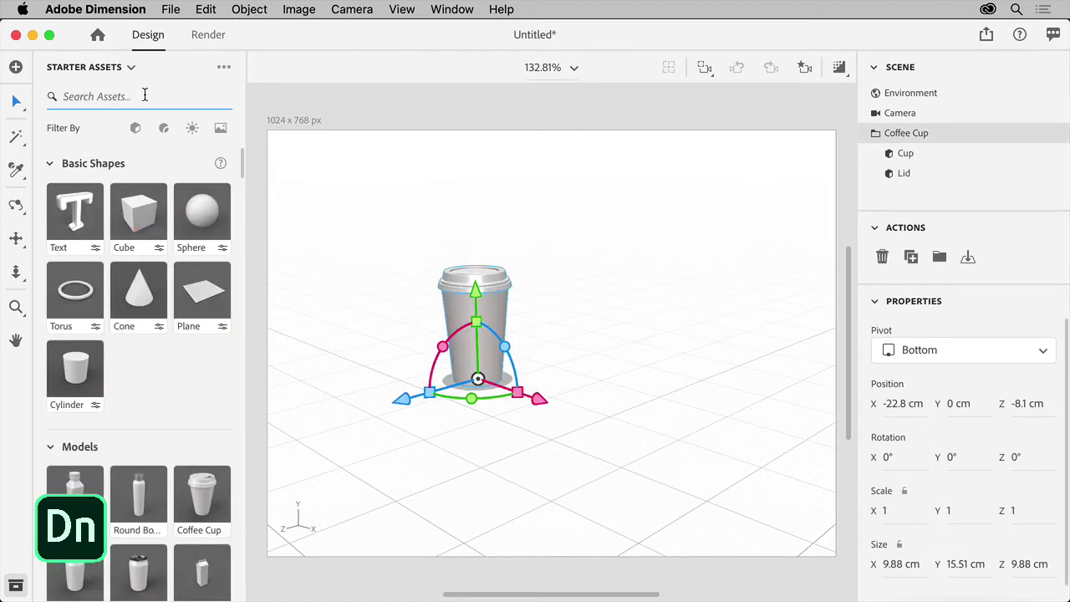
text(bag)
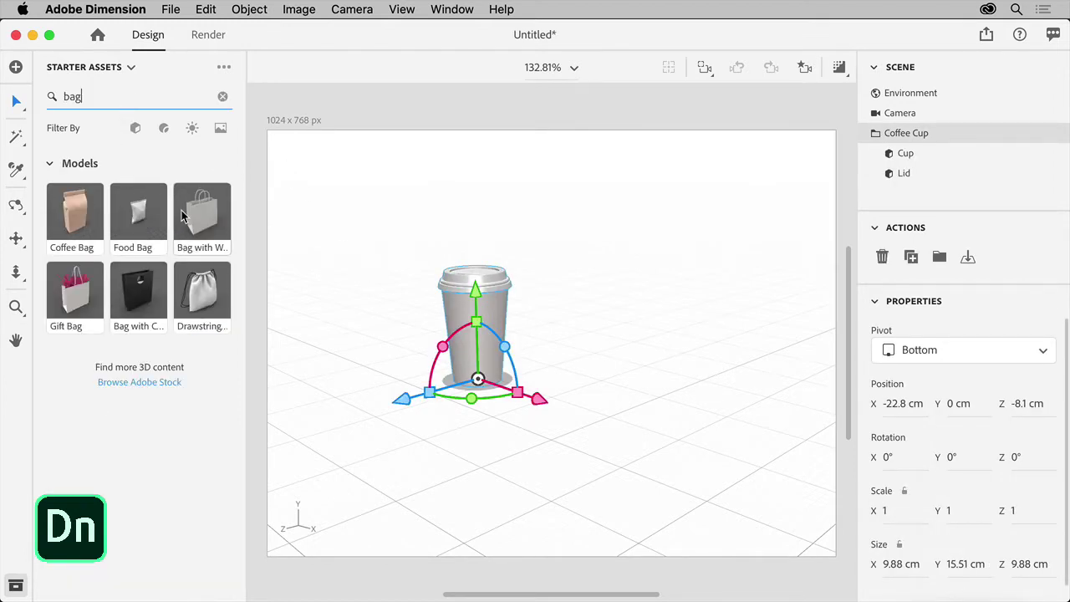
drag(182, 215, 608, 378)
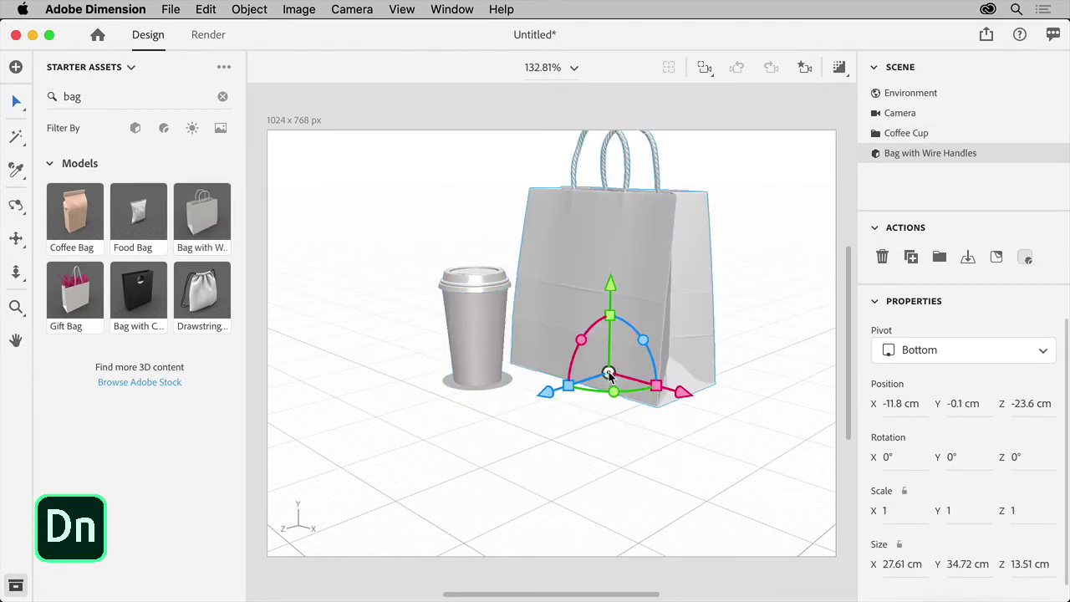
Step: Turn the bag around its vertical axis and move the cup forward beside it
click(16, 102)
key(r)
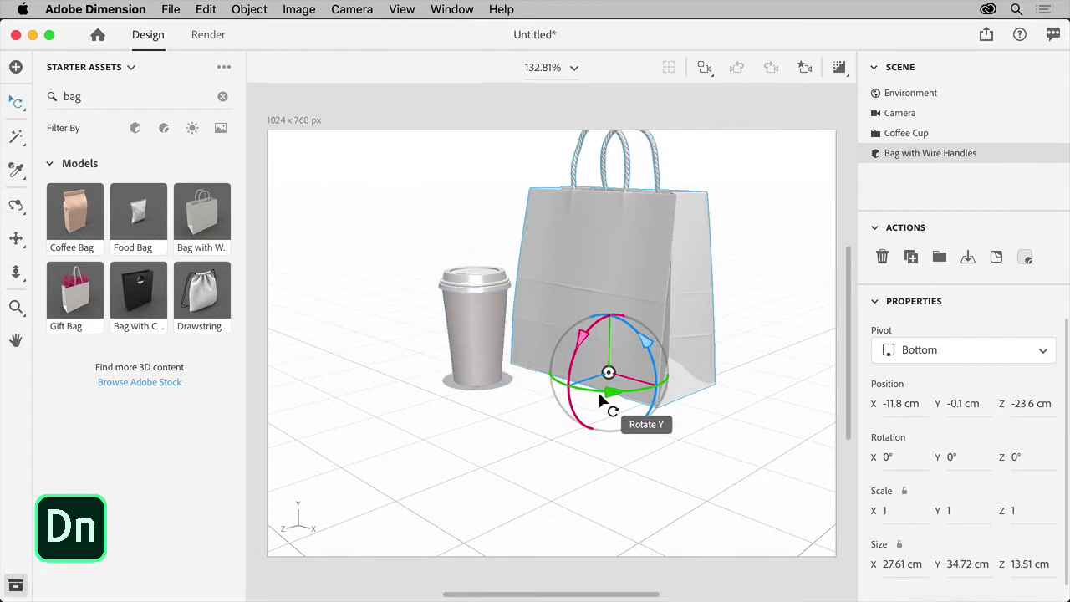
drag(600, 402, 744, 403)
key(v)
click(479, 342)
mouse_move(478, 342)
mouse_down()
mouse_move(473, 354)
mouse_move(437, 358)
mouse_up()
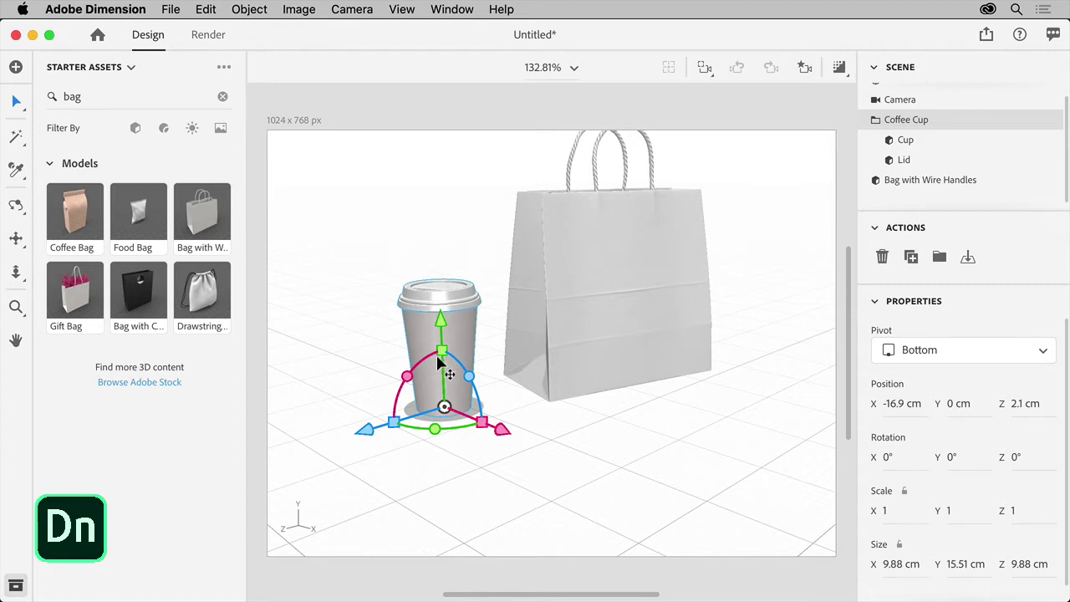
Step: Place the logo-ideas.ai graphic on the coffee cup's material
click(536, 423)
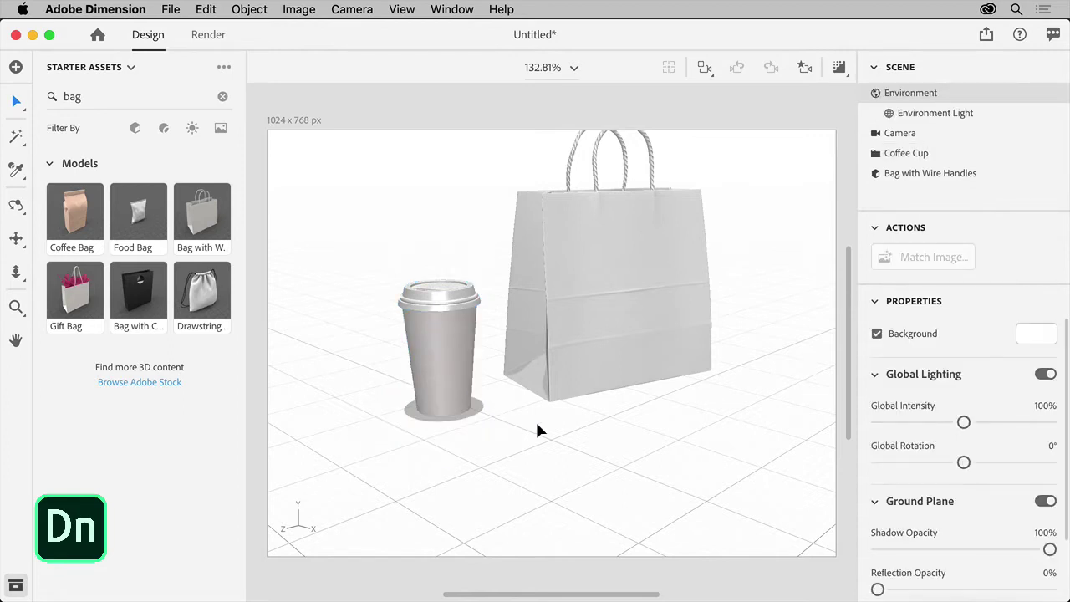
click(447, 369)
double_click(448, 369)
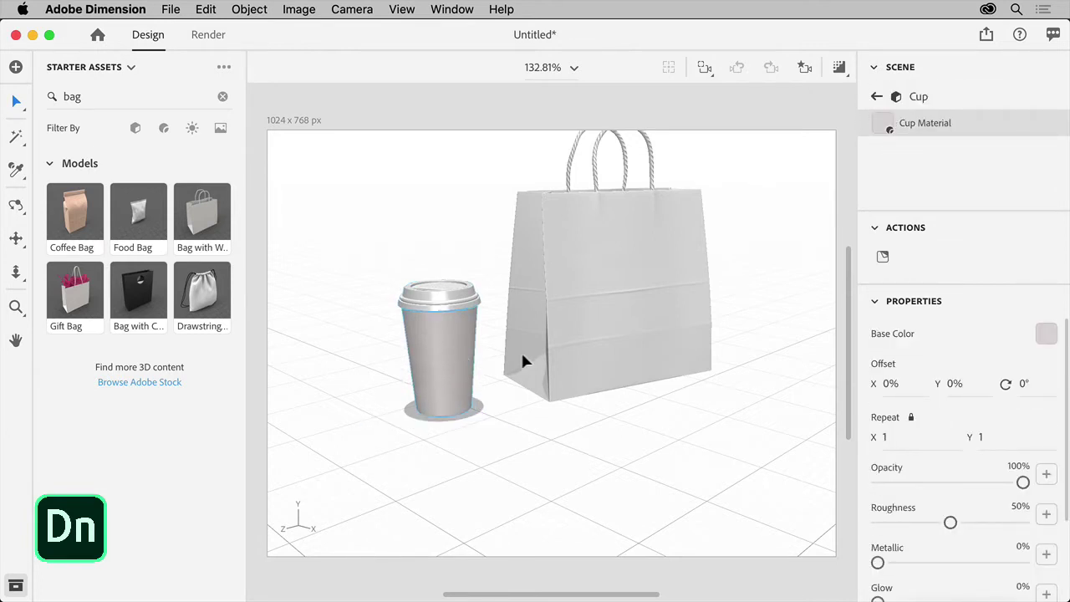
click(883, 258)
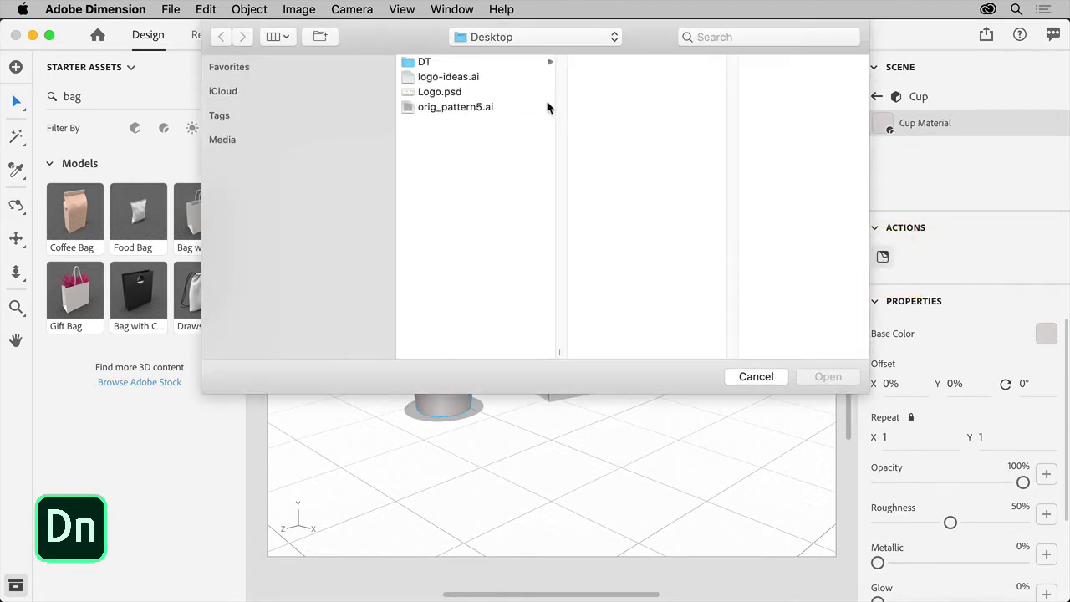
click(478, 76)
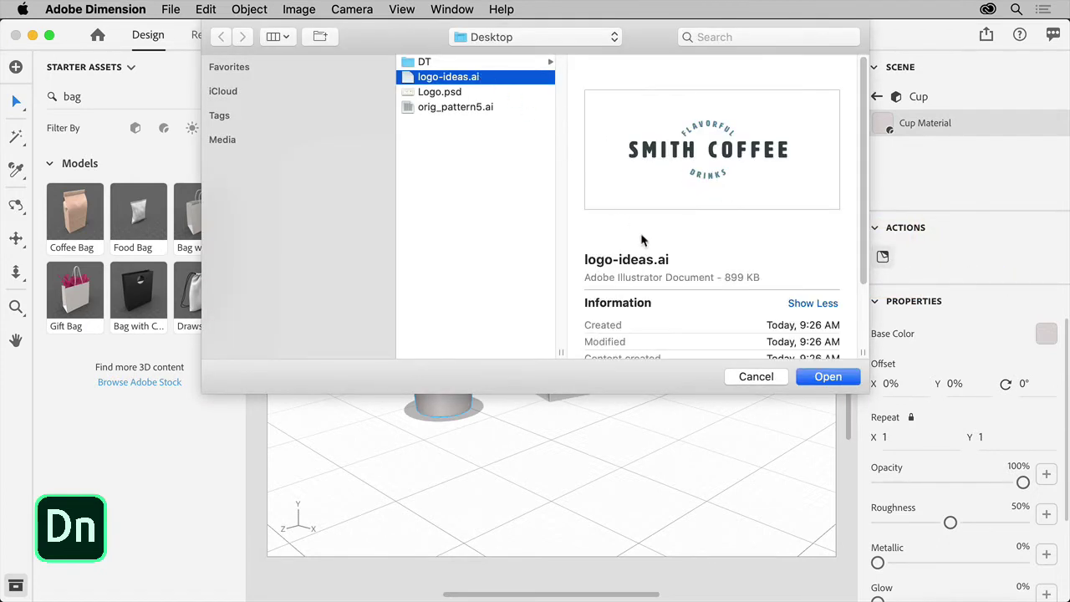
click(818, 378)
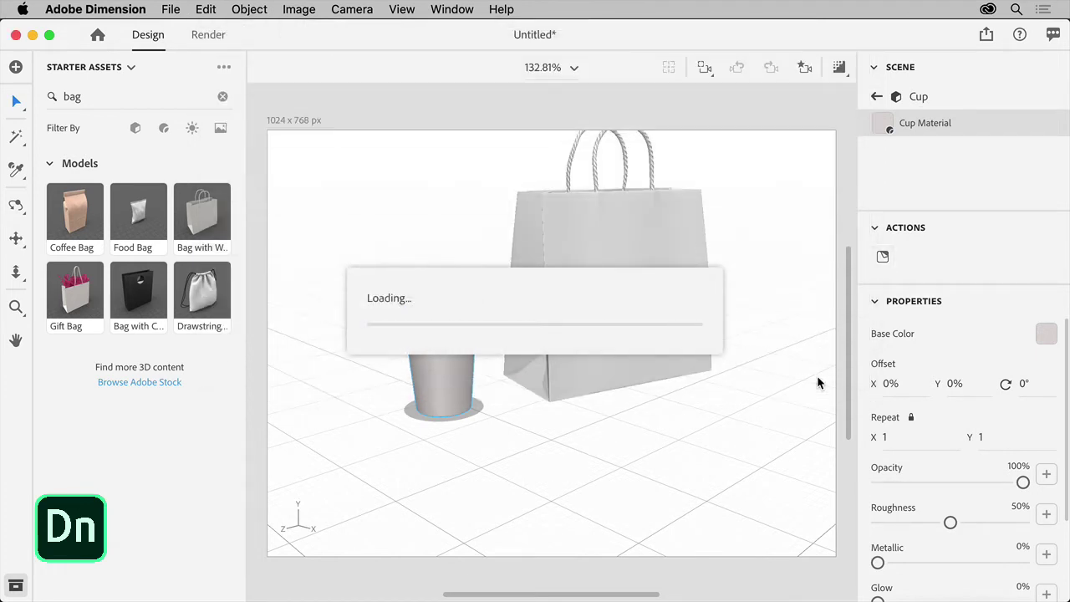
Step: Use Artboard 2's stacked Smith Coffee logo as a decal, enlarged to about 22.9%
click(951, 393)
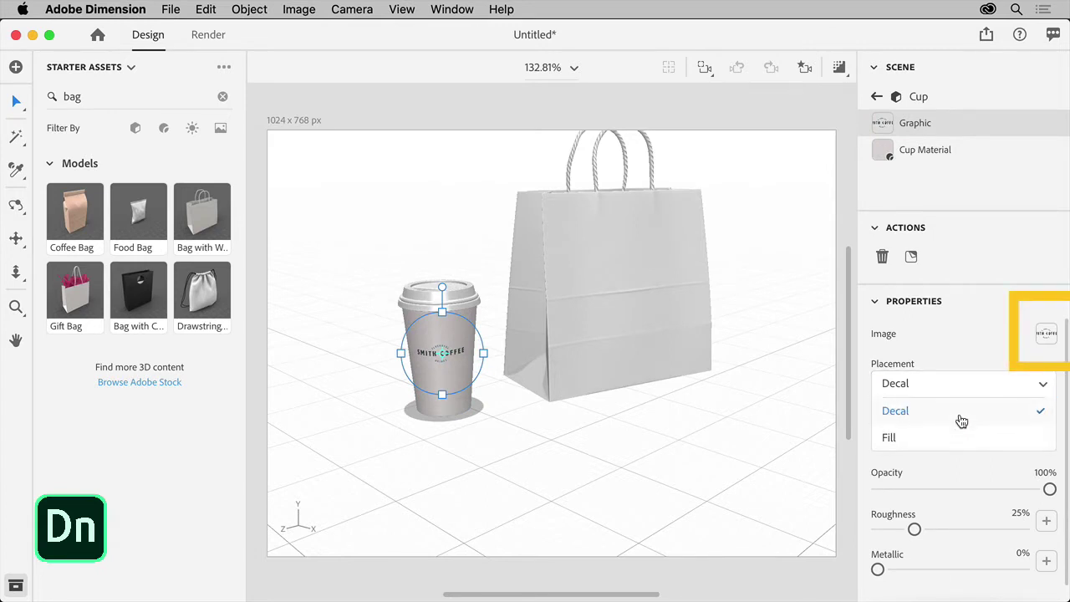
click(1043, 332)
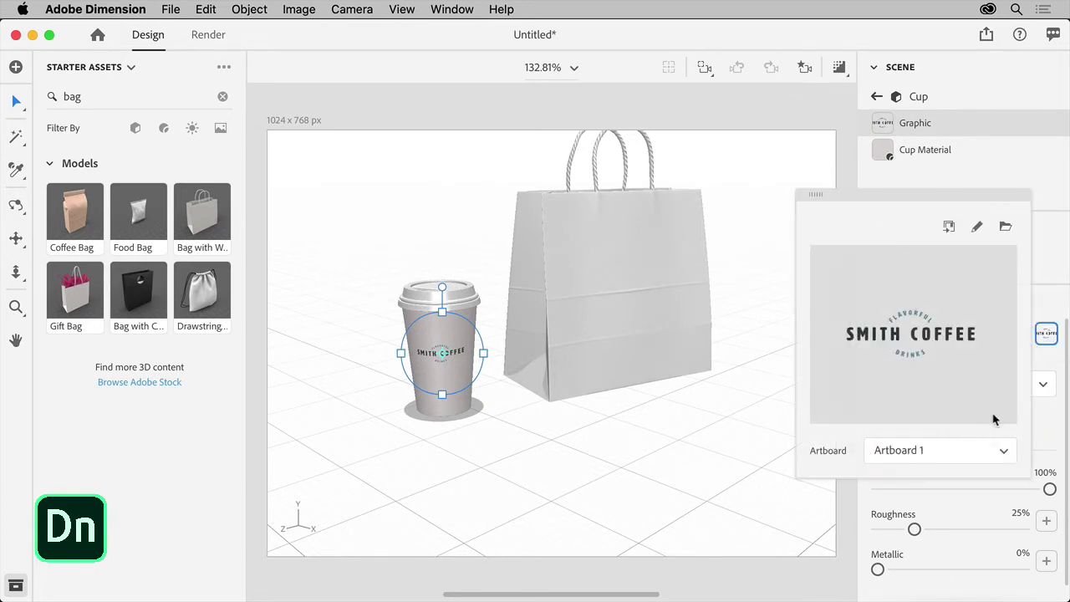
click(978, 457)
click(947, 504)
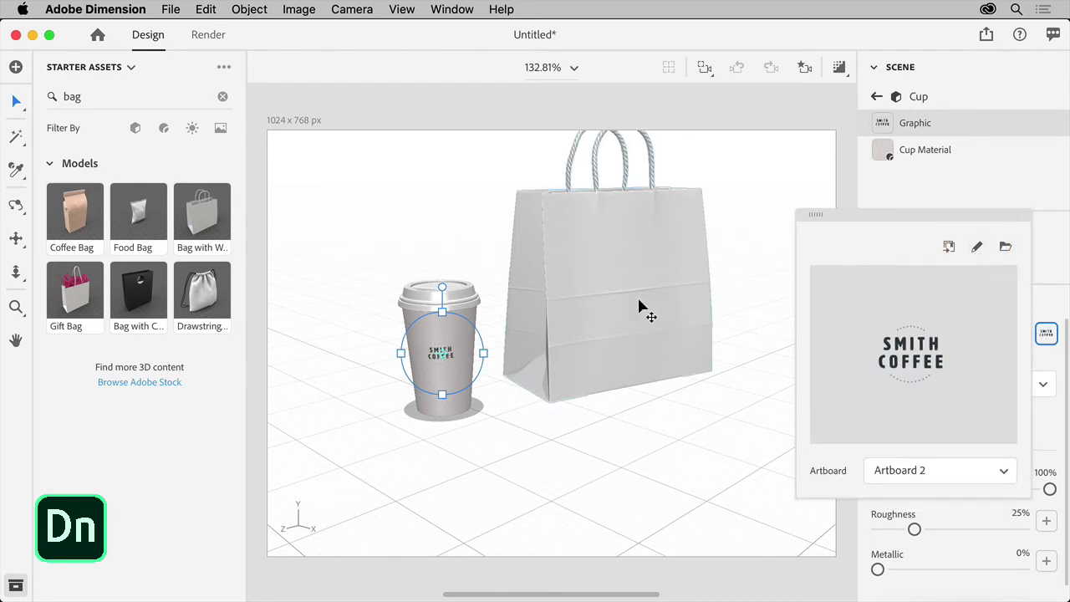
click(444, 316)
mouse_move(442, 311)
mouse_down()
mouse_move(442, 255)
mouse_move(394, 241)
mouse_up()
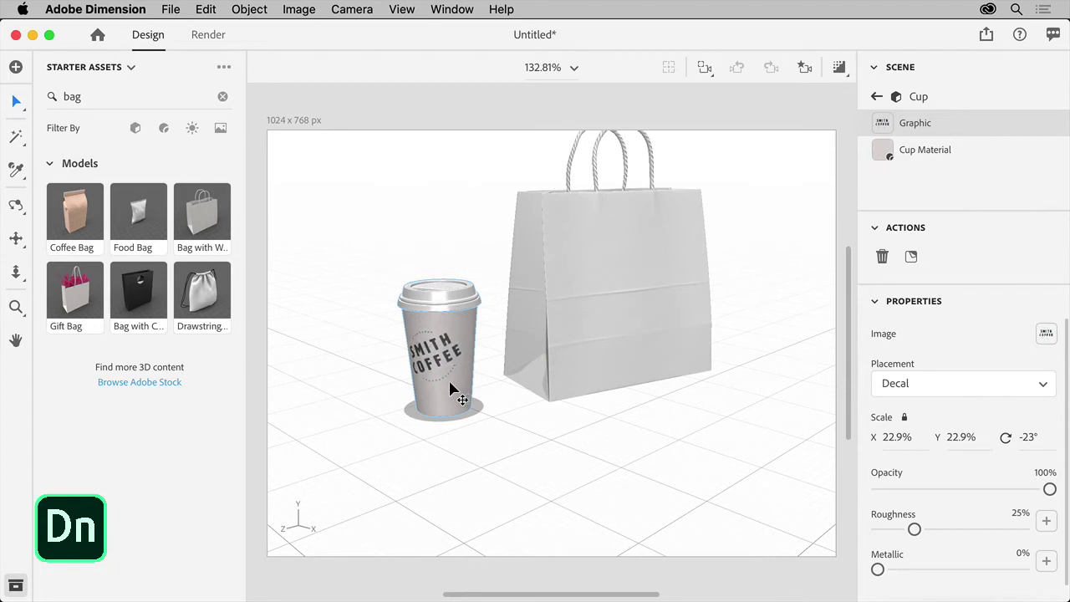
Step: Place the orig_pattern5.ai graphic on the paper bag's material
click(316, 269)
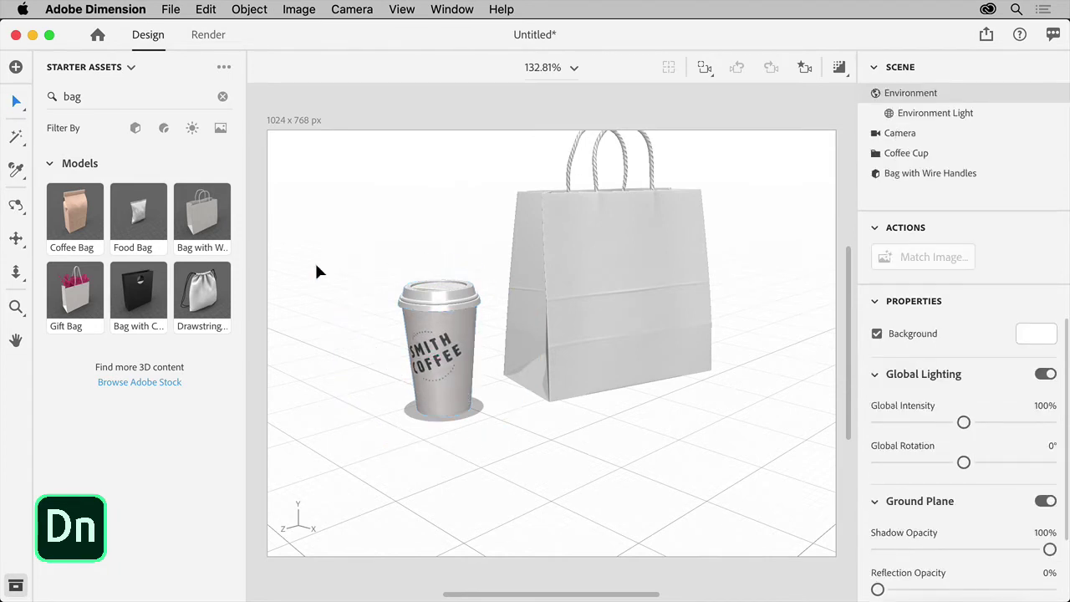
click(618, 310)
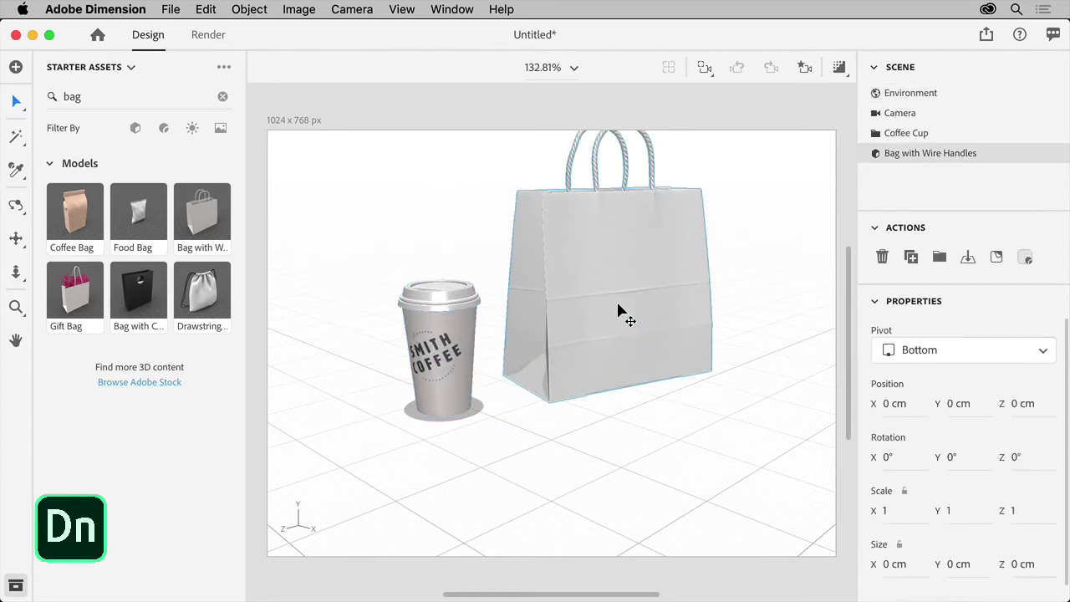
click(881, 256)
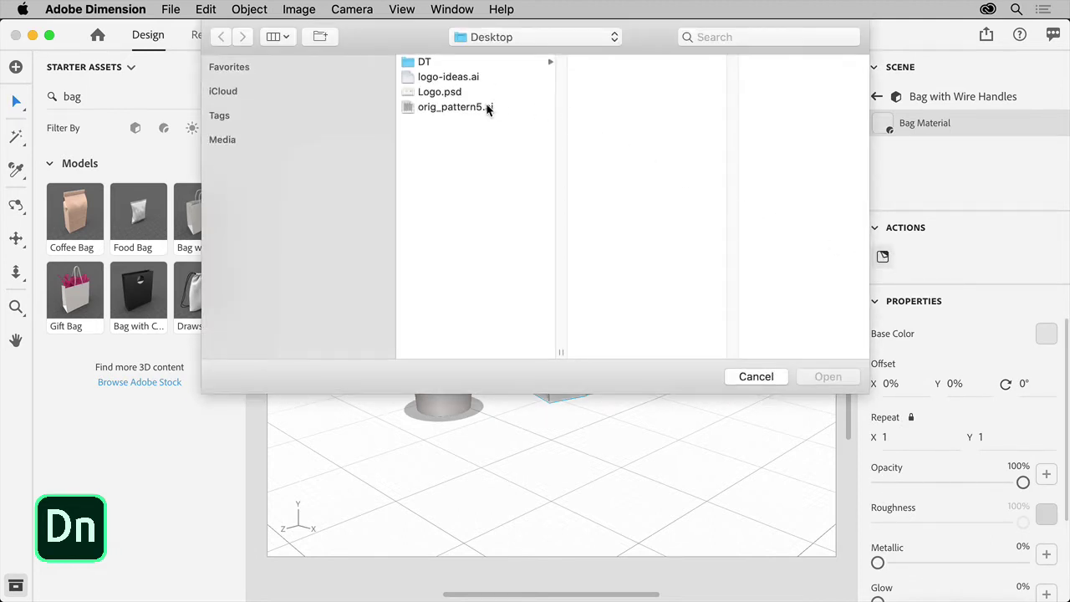
click(485, 107)
click(815, 377)
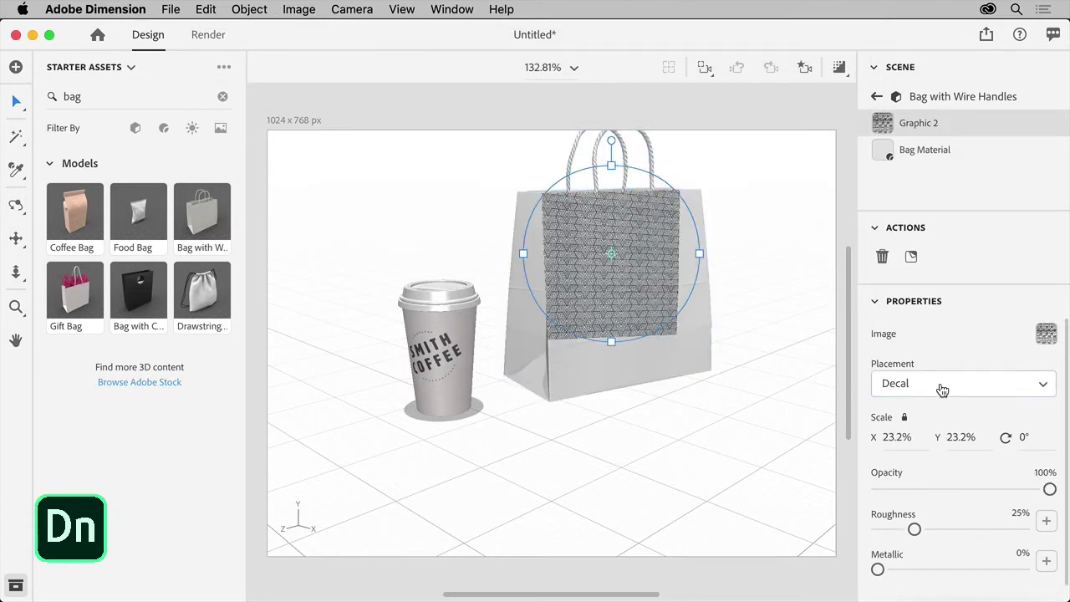
Step: Set the pattern placement to Fill and shrink its tiles so it repeats more
click(938, 389)
click(976, 437)
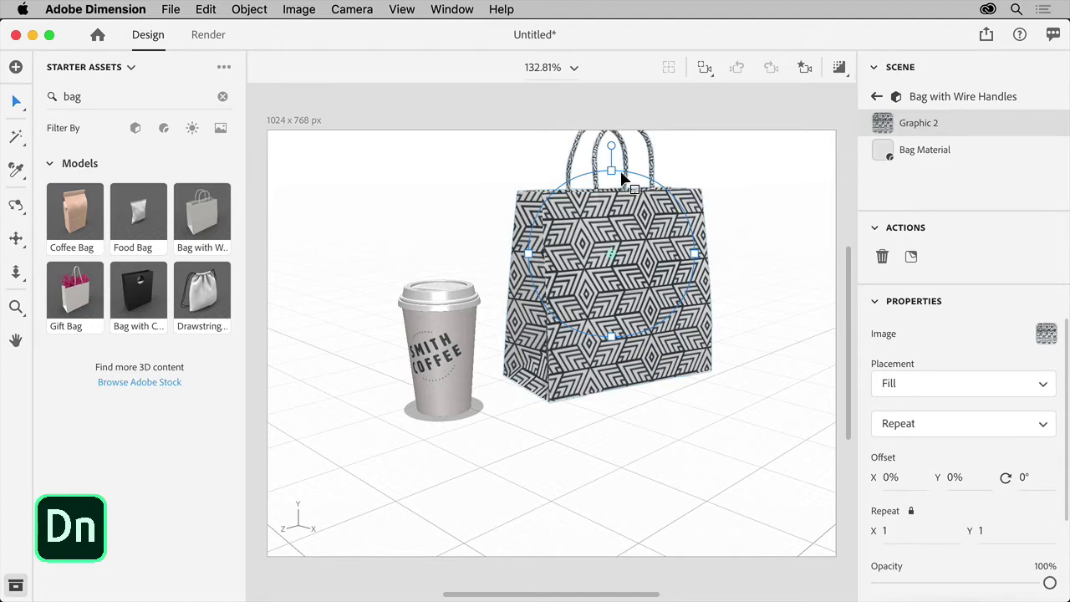
drag(617, 177, 620, 203)
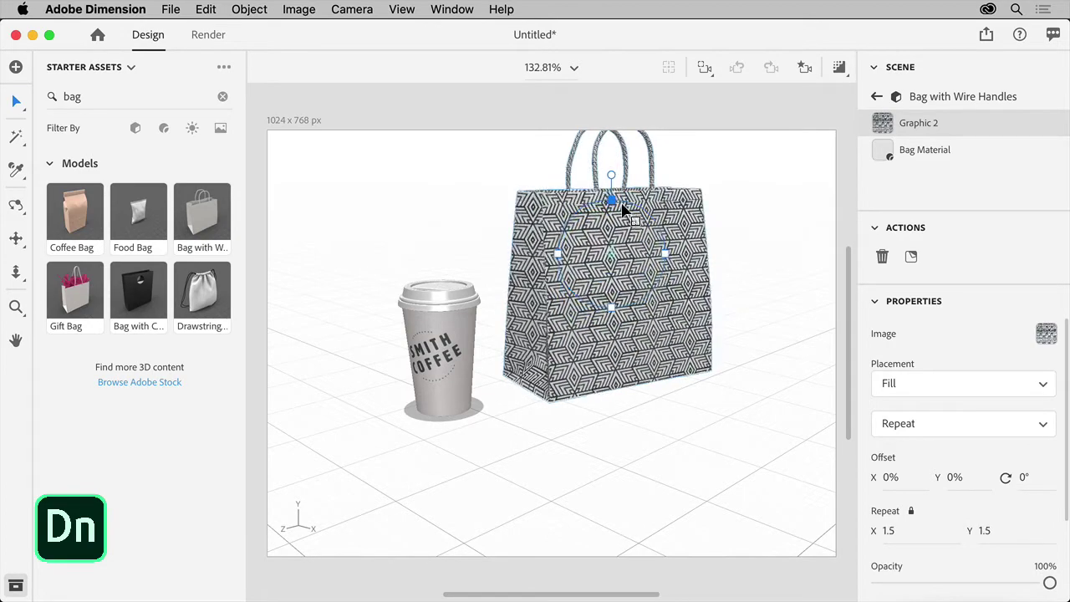
drag(622, 207, 623, 214)
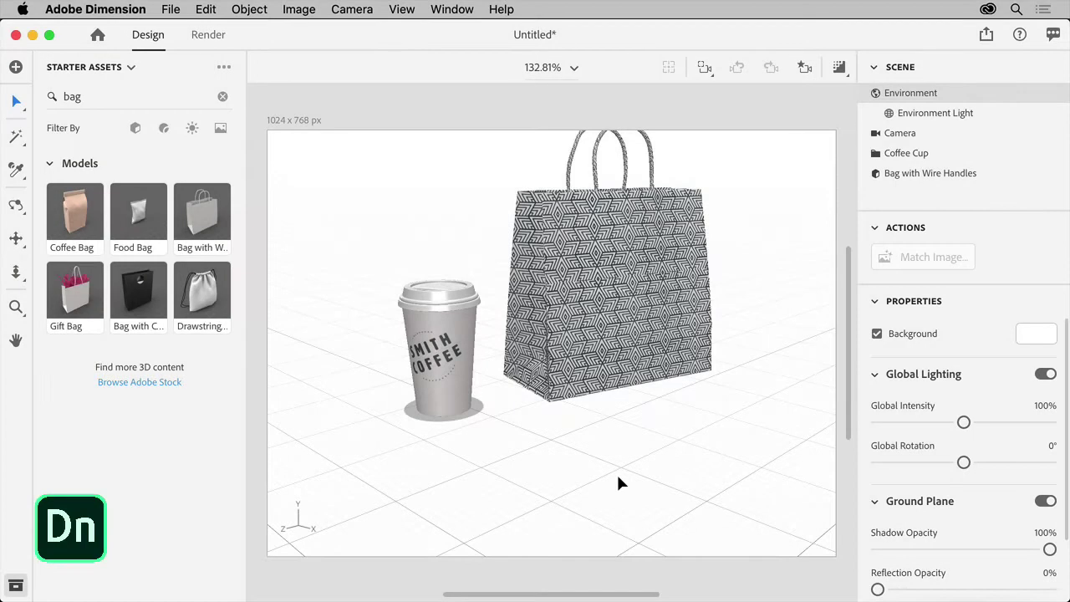
Step: Place Logo.psd on the bag's front, lowering, enlarging and slightly tilting it
double_click(631, 305)
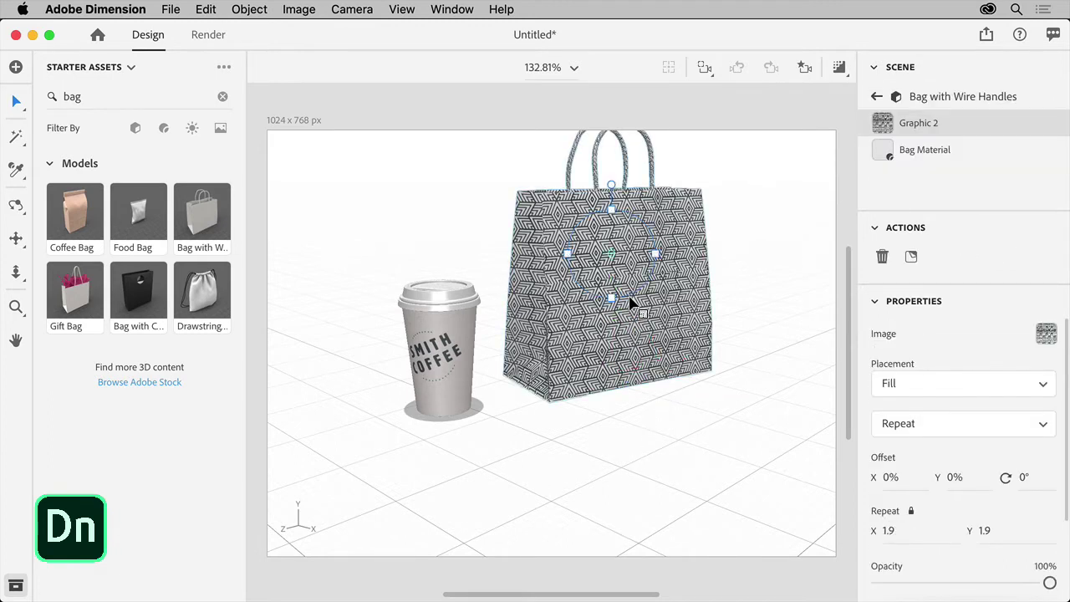
click(911, 256)
click(439, 92)
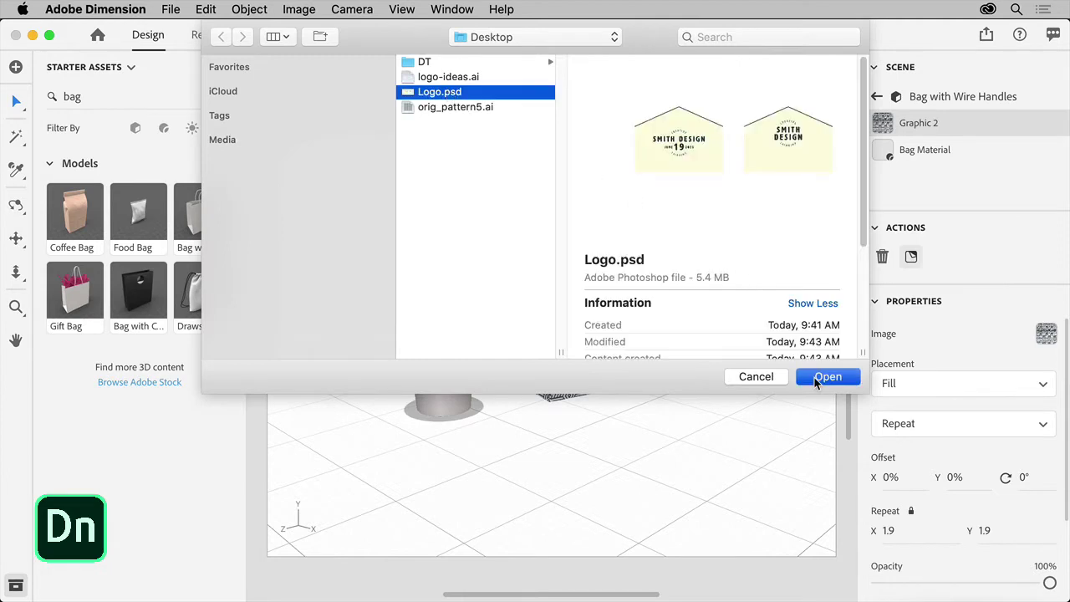
click(813, 376)
drag(616, 306, 633, 337)
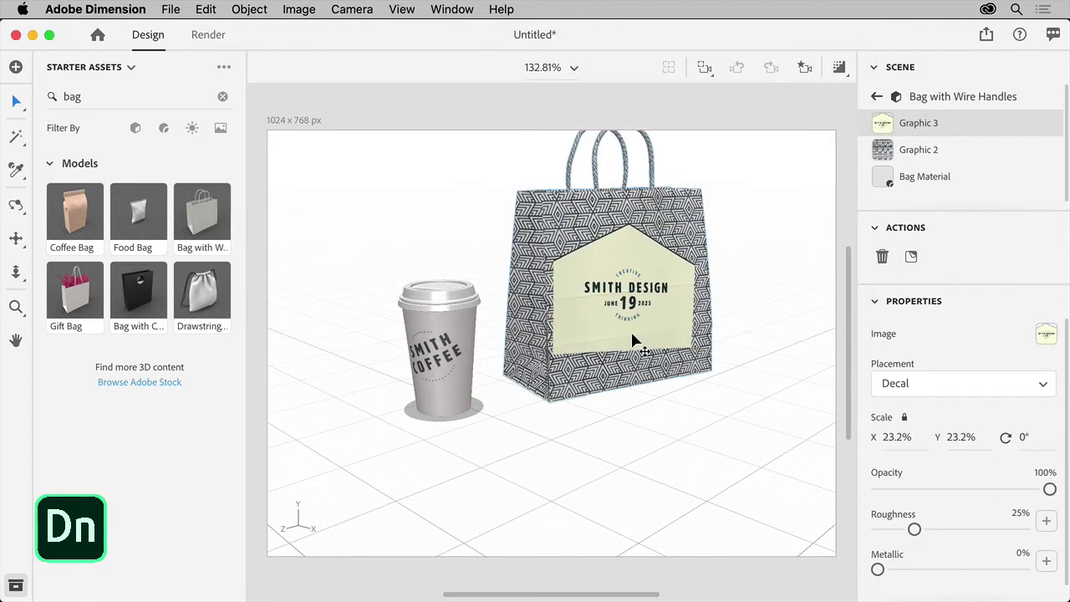
mouse_move(633, 203)
mouse_down()
mouse_move(633, 172)
mouse_move(623, 152)
mouse_move(616, 160)
mouse_up()
drag(648, 274, 650, 290)
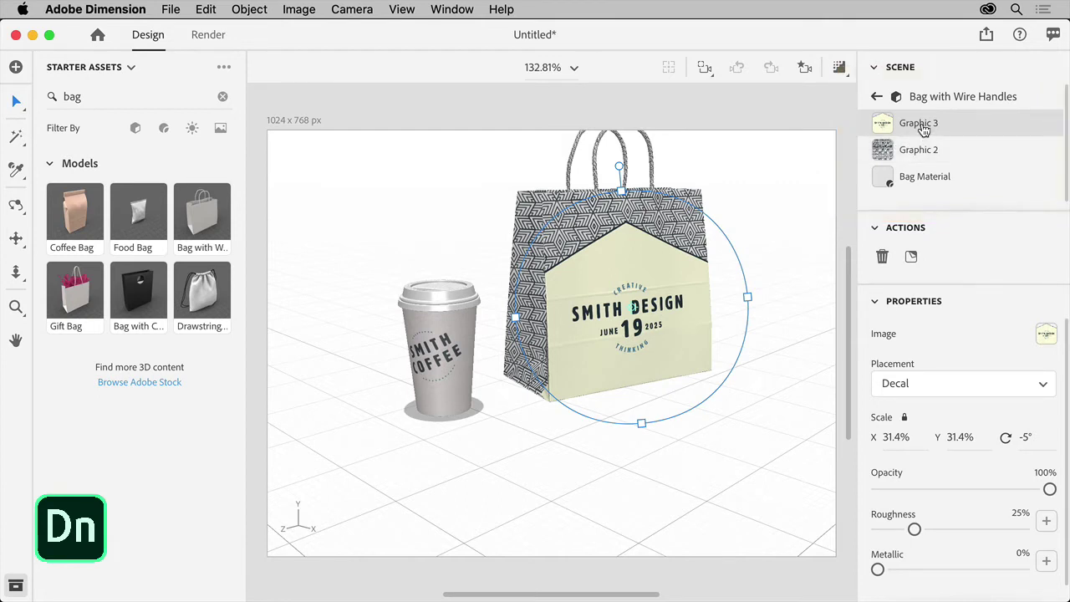
Step: Drop the café Table photo in as background and use Match Image to add matching lights
click(795, 422)
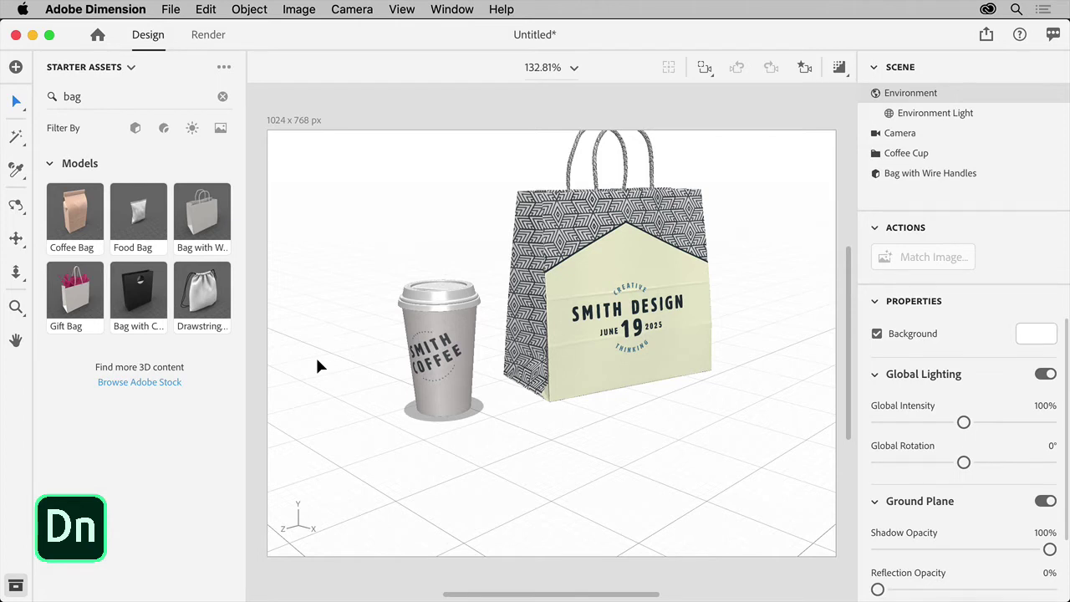
click(223, 96)
drag(239, 163, 240, 533)
drag(101, 390, 319, 330)
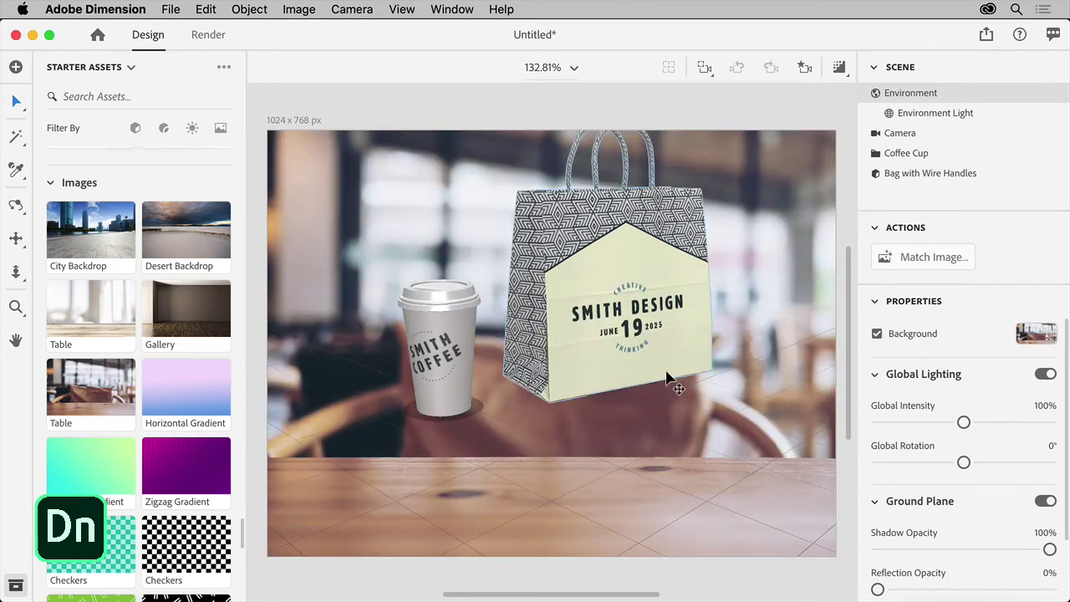
click(915, 260)
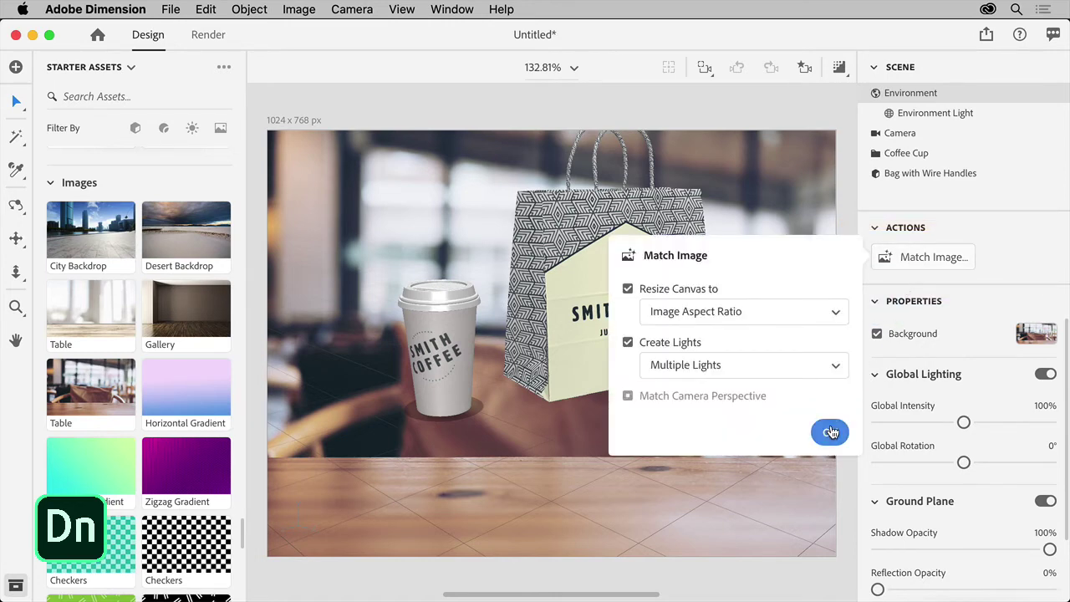
click(829, 433)
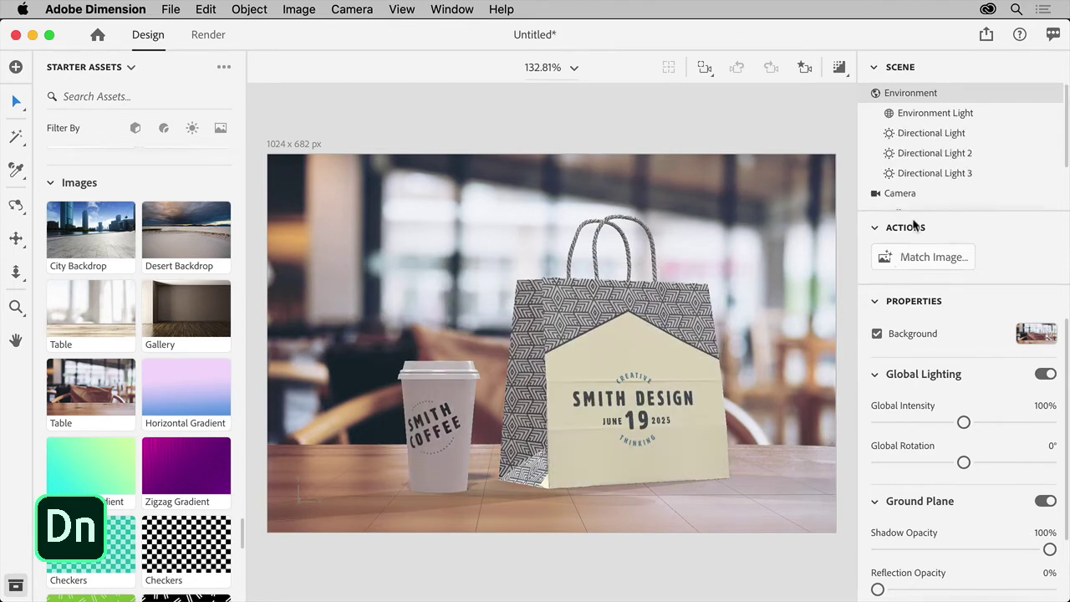
Step: Set the Environment Light to 125% intensity and -77° rotation
click(943, 123)
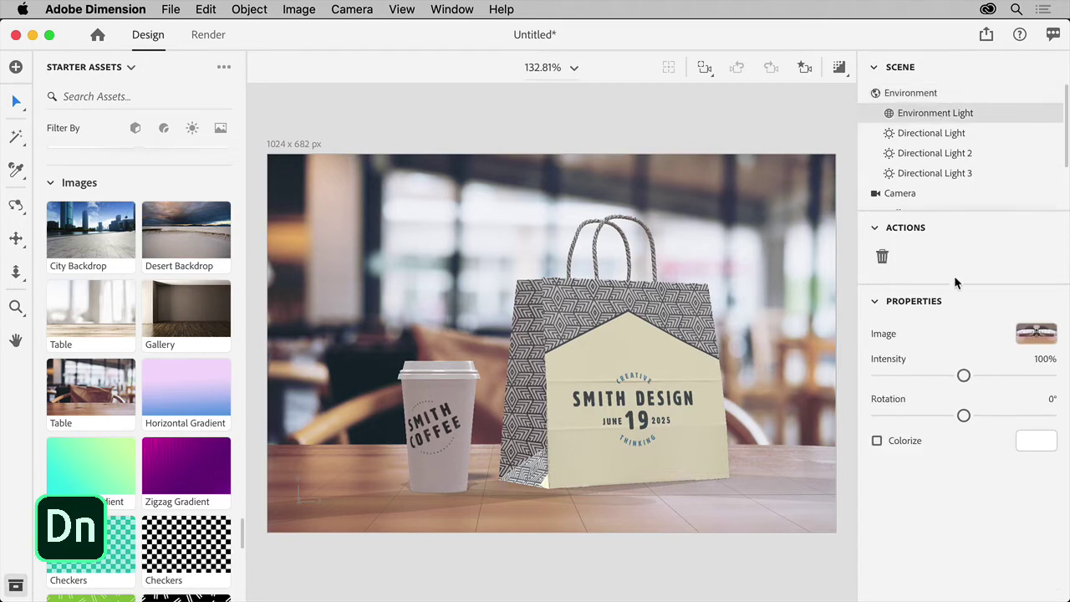
mouse_move(962, 376)
mouse_down()
mouse_move(950, 376)
mouse_move(998, 376)
mouse_move(985, 378)
mouse_up()
mouse_move(963, 415)
mouse_down()
mouse_move(1042, 422)
mouse_move(928, 427)
mouse_up()
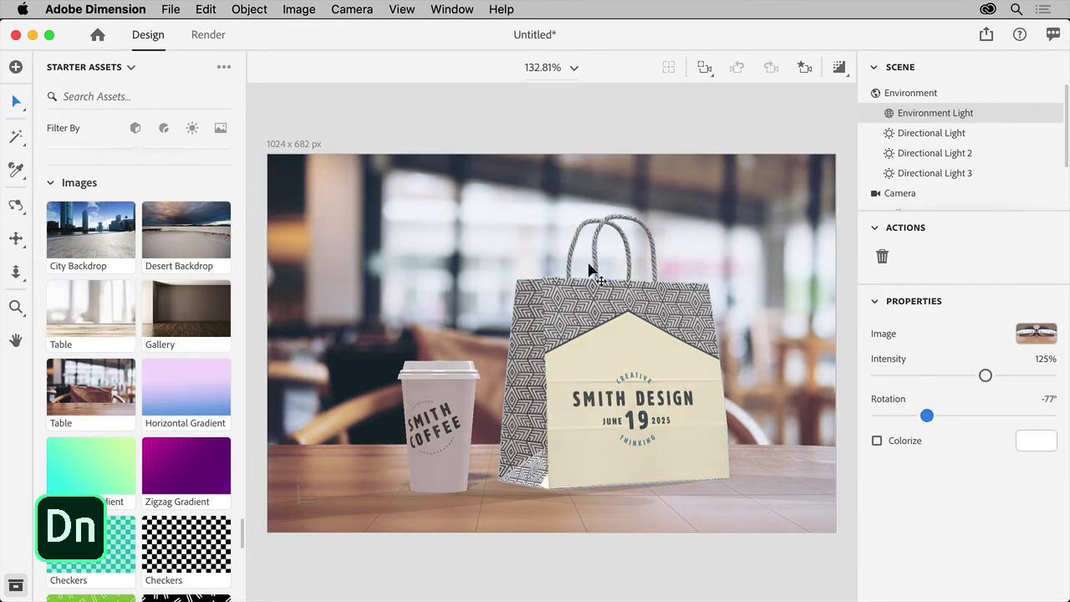
Step: Render the scene as 'branding' and toggle the Background Image layer in Photoshop
click(210, 39)
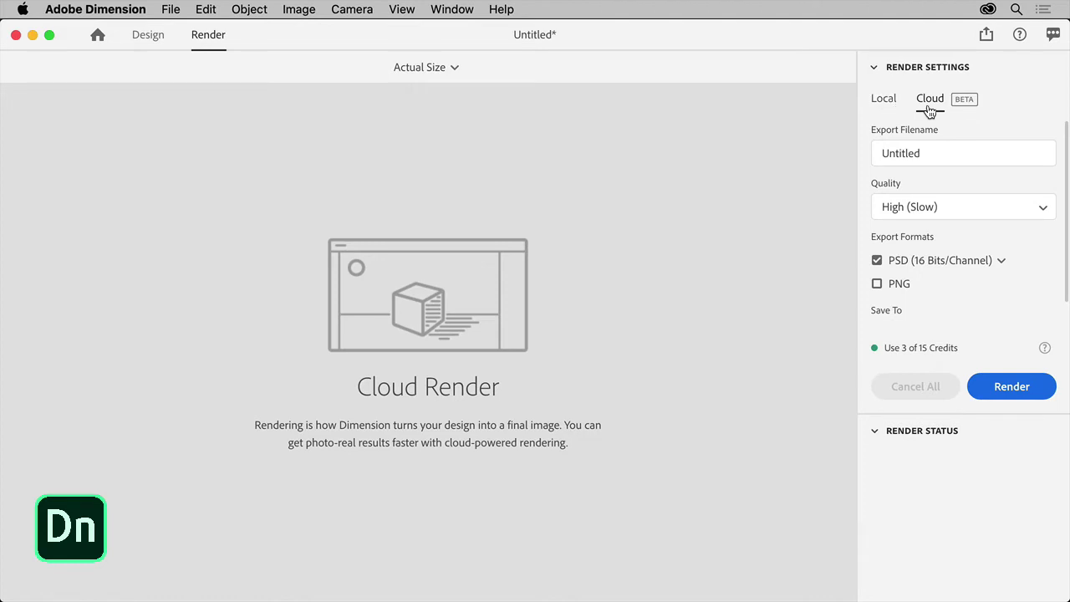
double_click(939, 153)
text(bran)
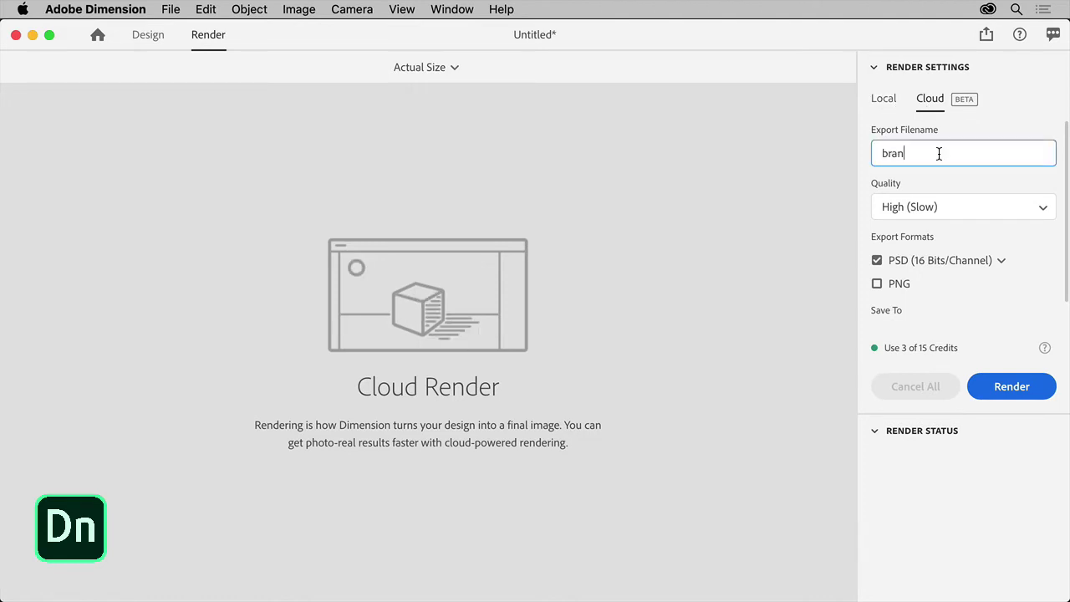
text(ding)
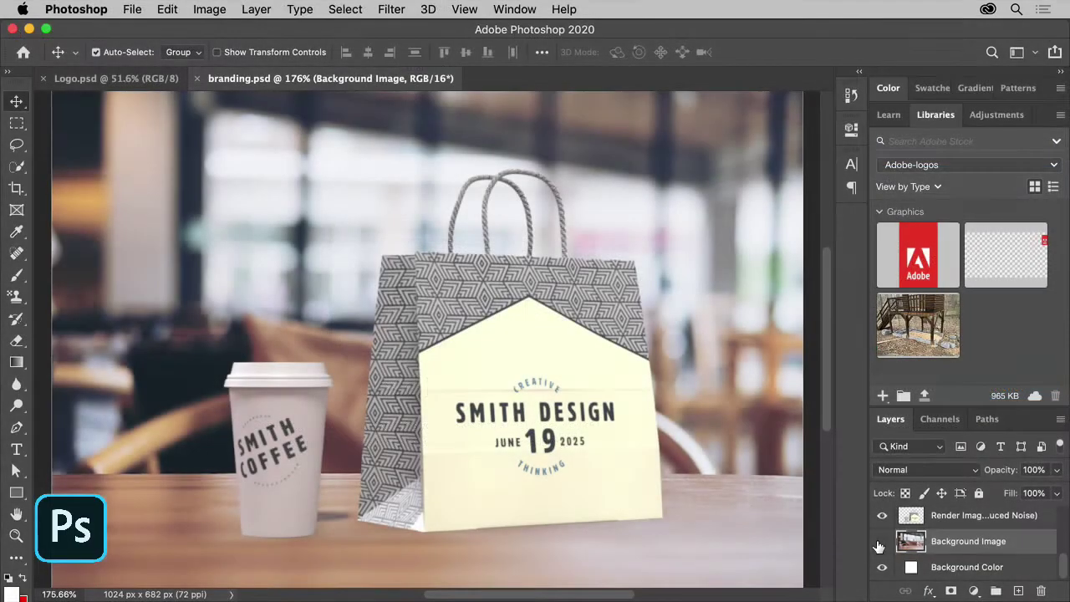
click(881, 541)
click(881, 541)
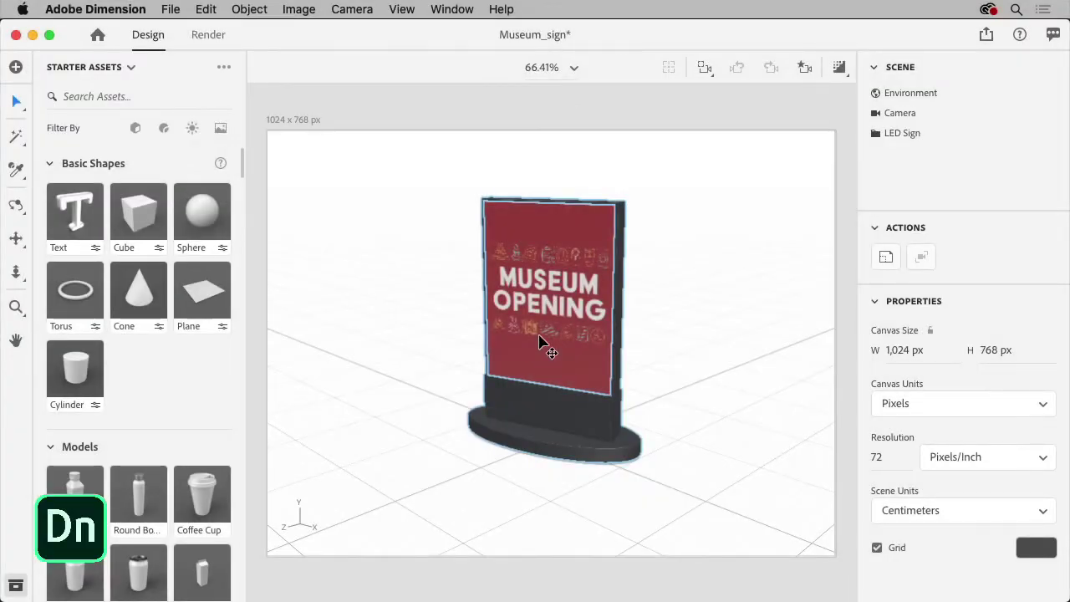
Step: Export the selected LED Sign with File > Export > Selected for Aero
click(543, 338)
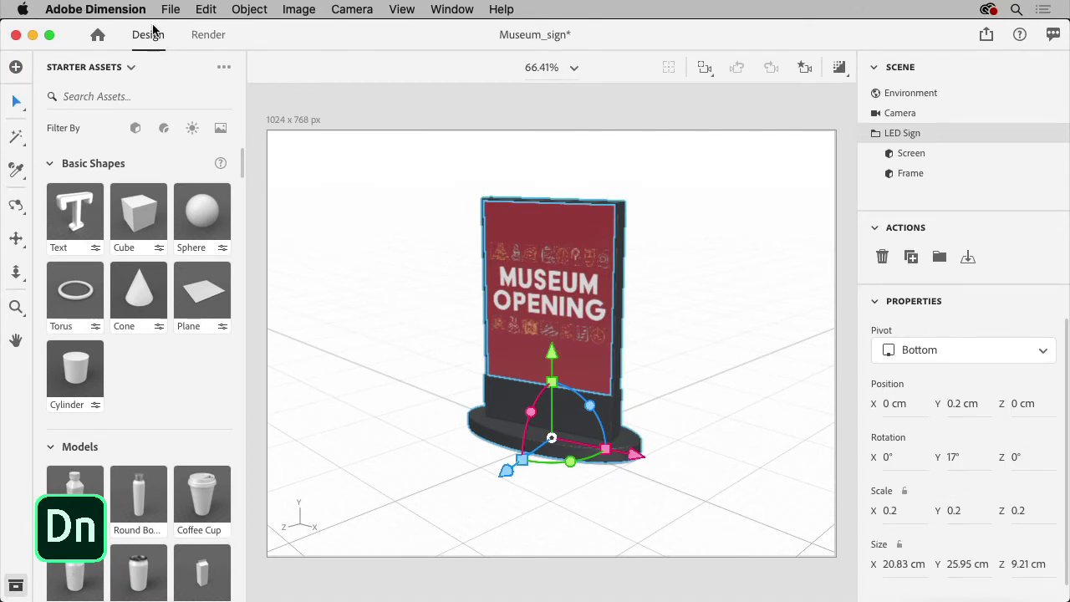
click(167, 10)
mouse_move(189, 218)
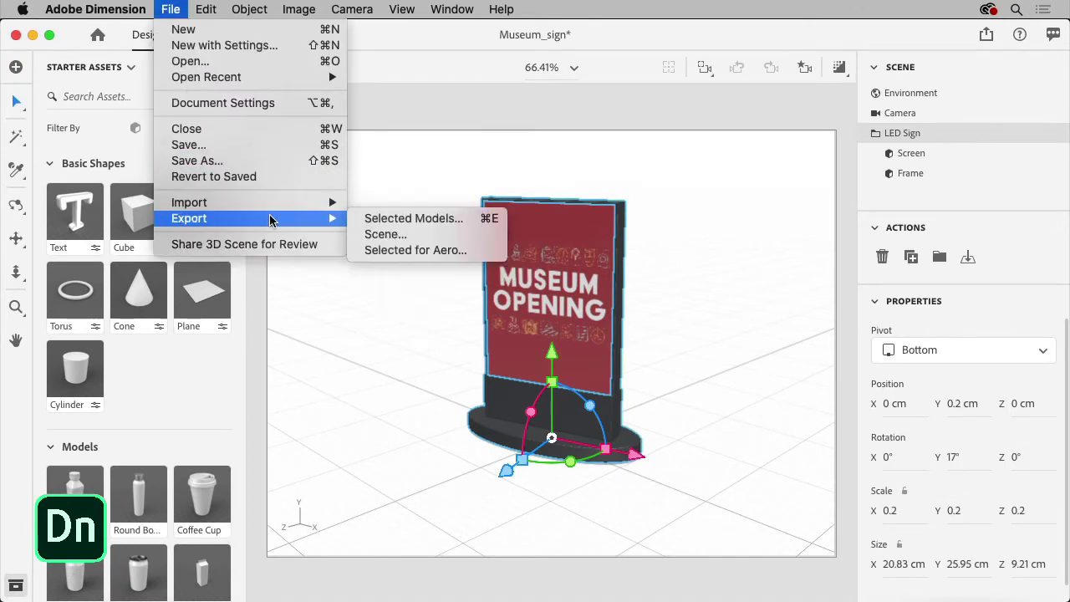
click(460, 259)
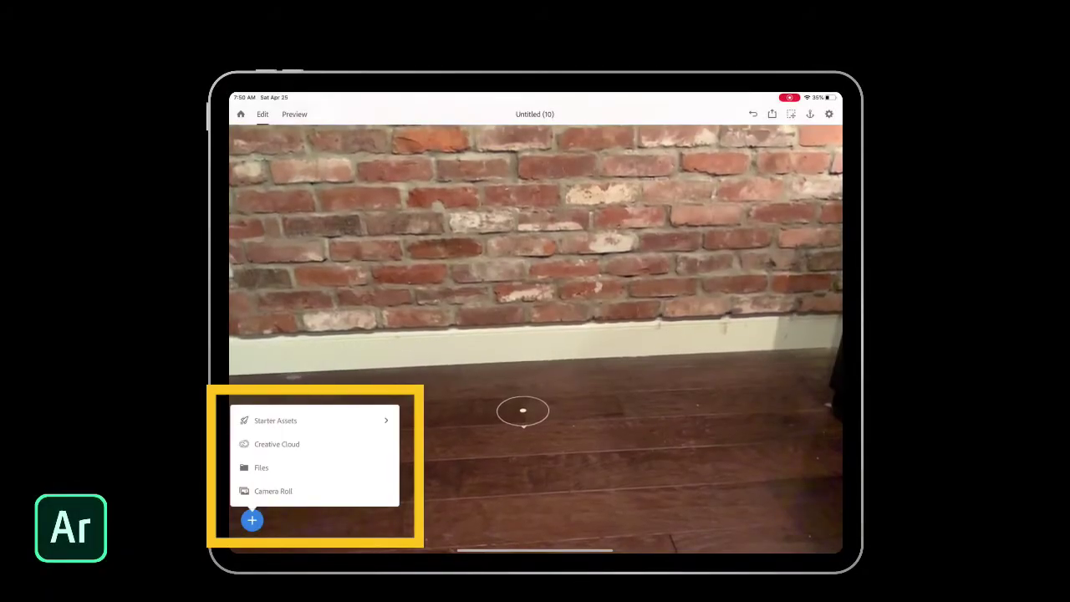
Step: Import New-Sign.glb from Creative Cloud and place it on the floor before the brick wall
click(277, 444)
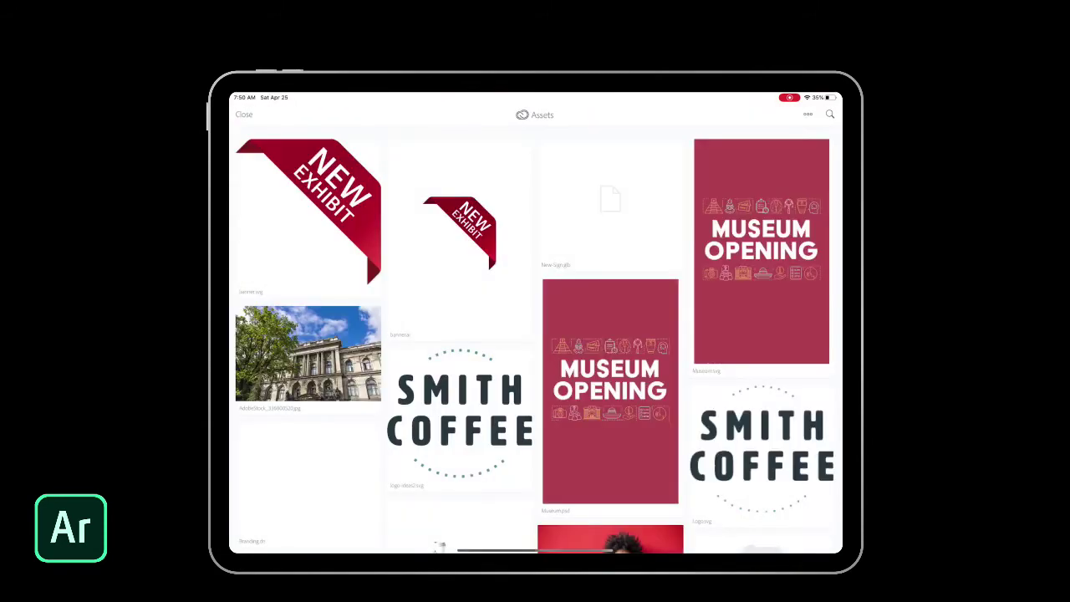
click(610, 200)
click(799, 531)
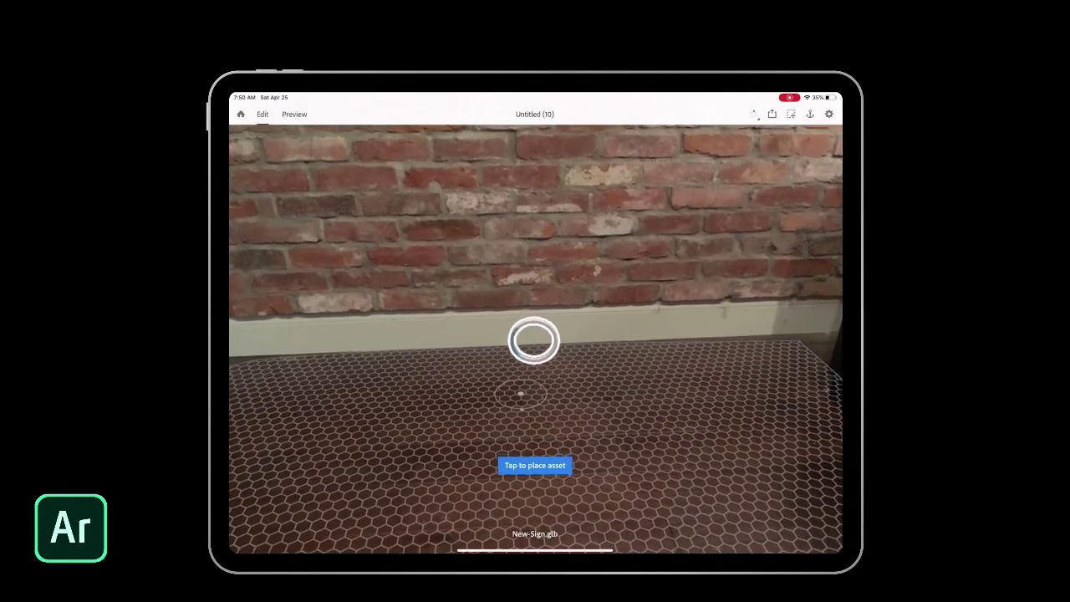
click(523, 405)
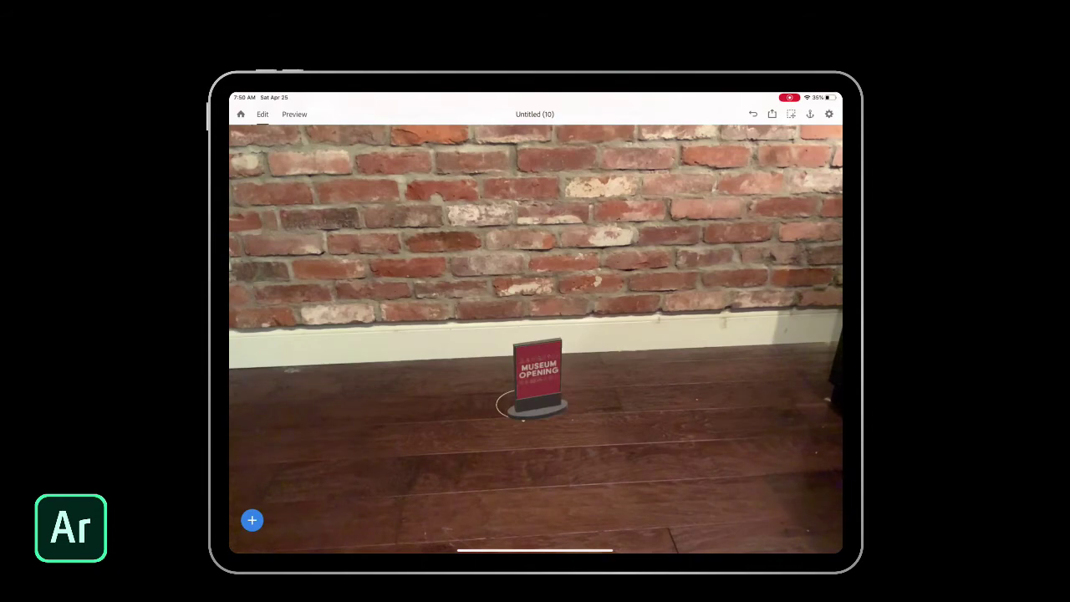
click(537, 376)
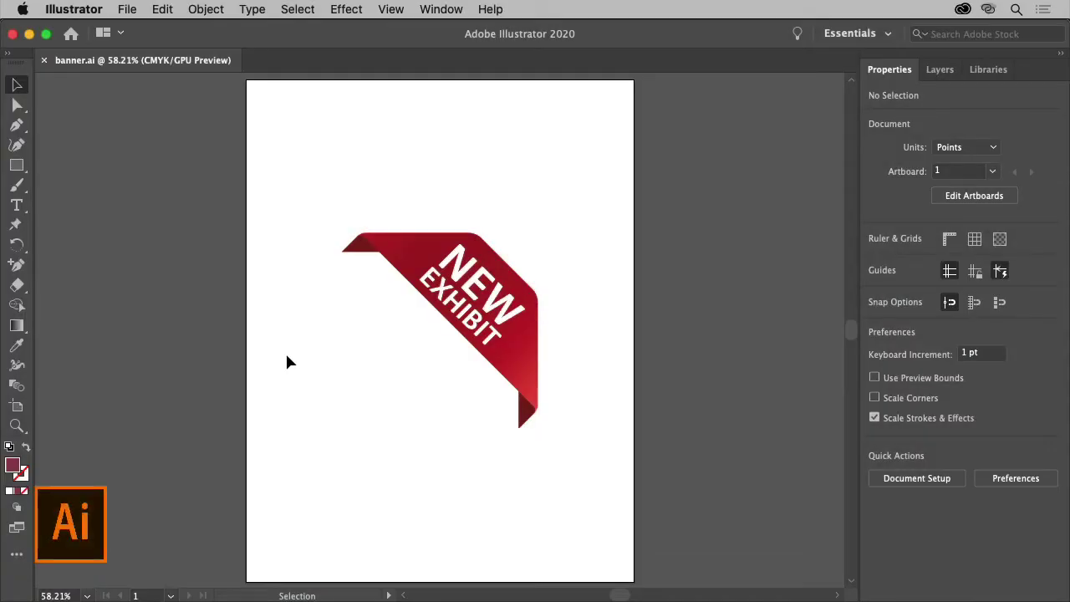
Step: Select the NEW EXHIBIT banner group and start exporting it as a separate file
click(487, 324)
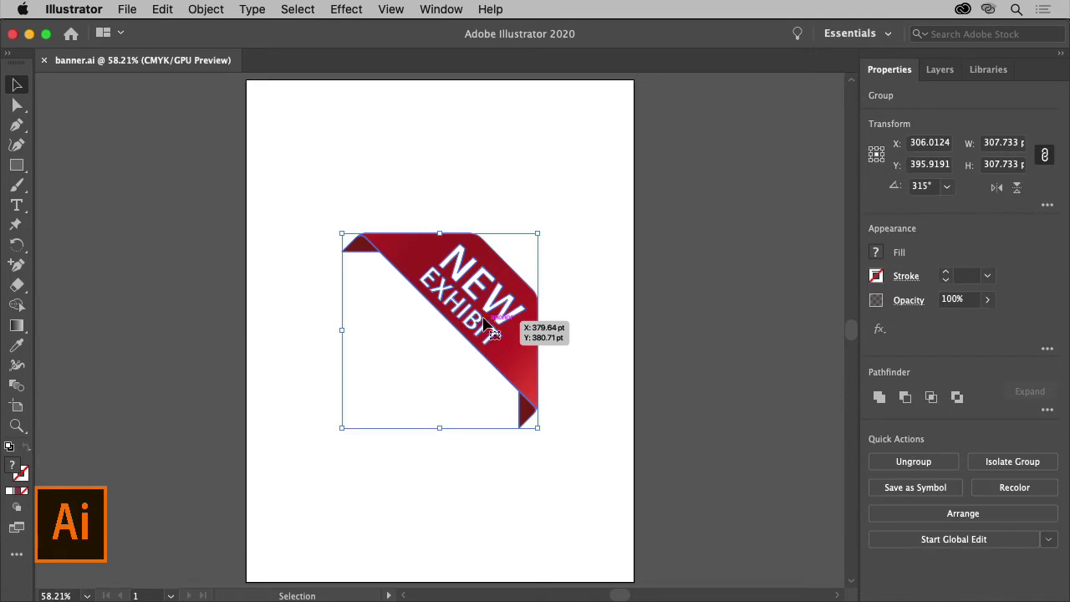
click(129, 10)
mouse_move(146, 282)
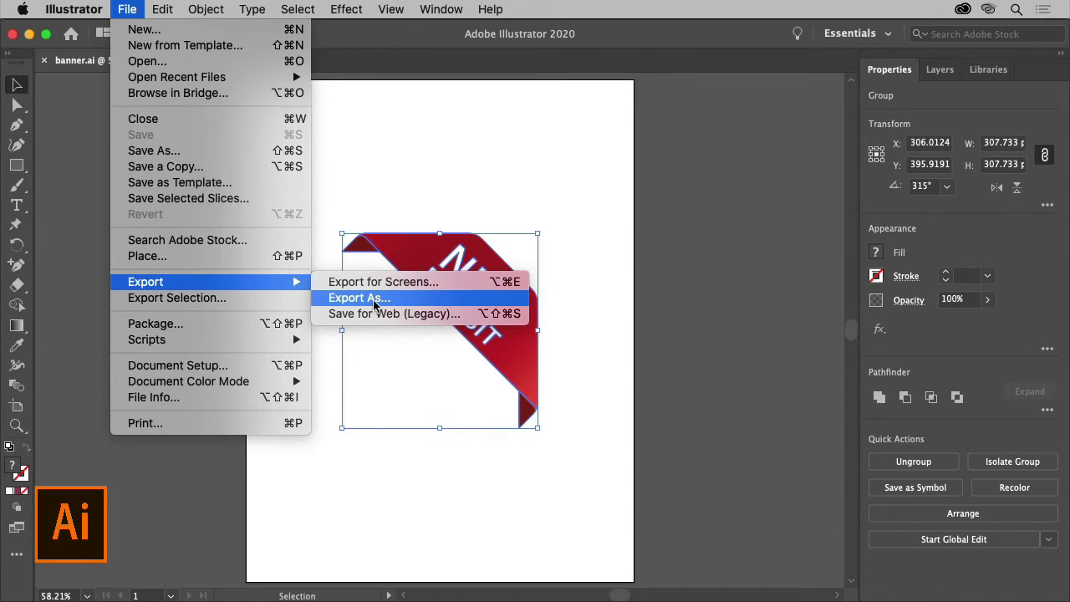
click(373, 300)
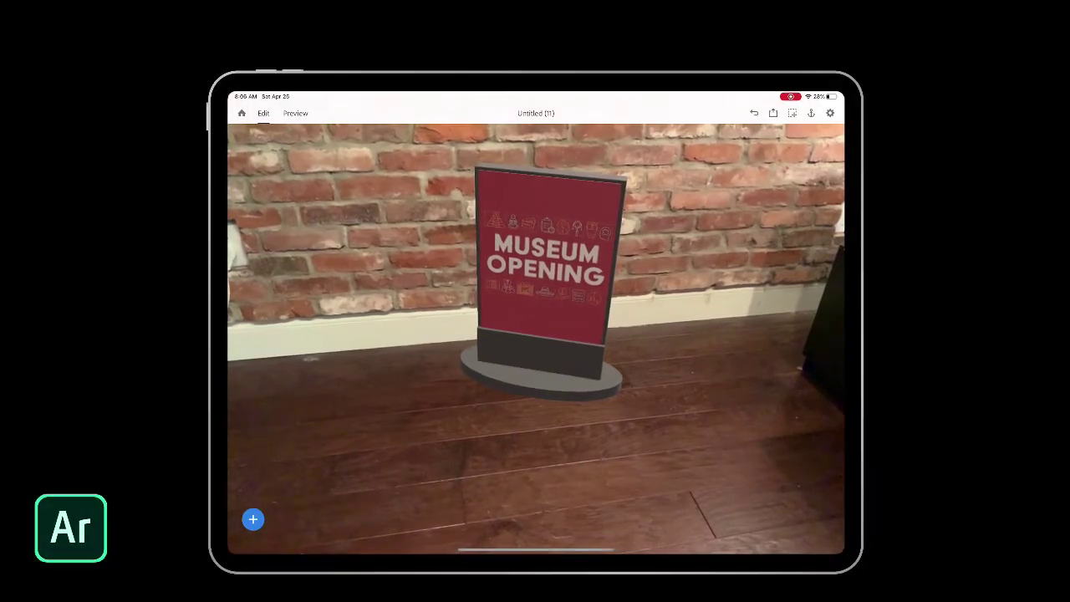
Step: Import banner.svg from Creative Cloud and drag it up onto the sign's top-right corner
click(252, 519)
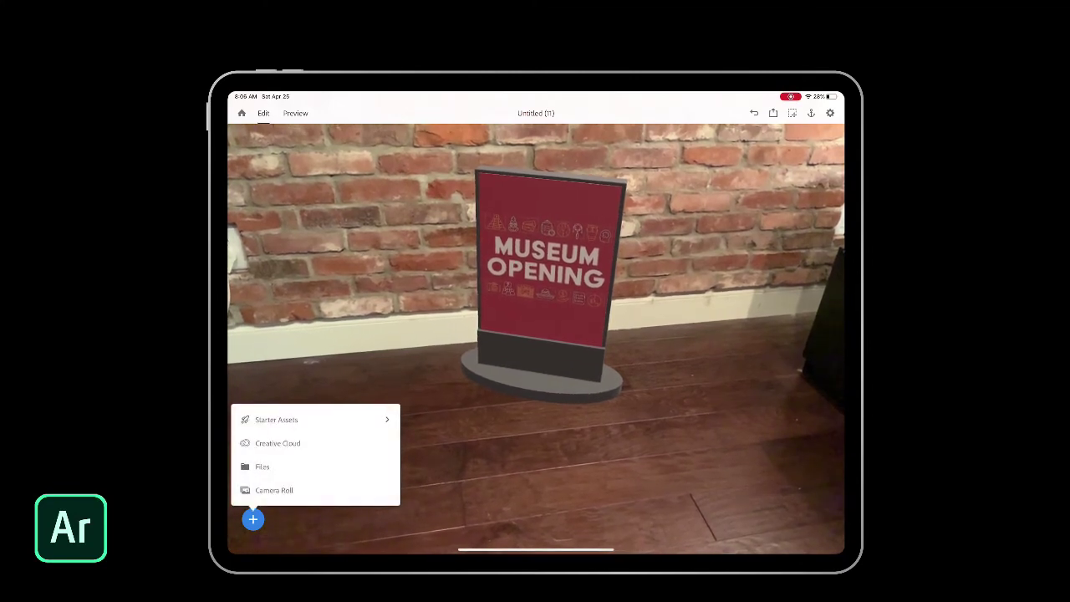
click(277, 442)
click(310, 203)
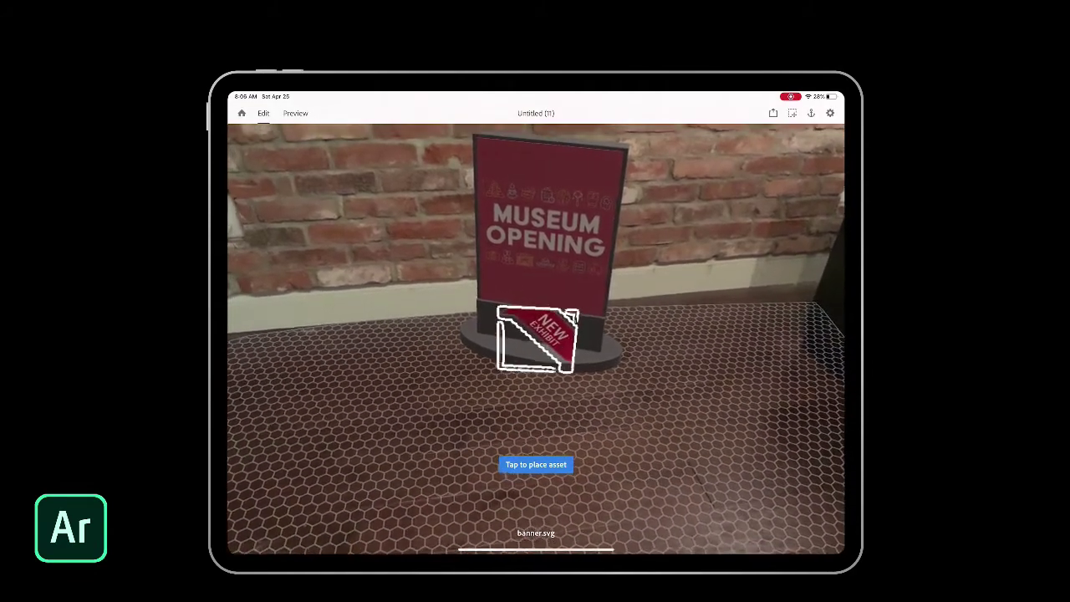
click(513, 465)
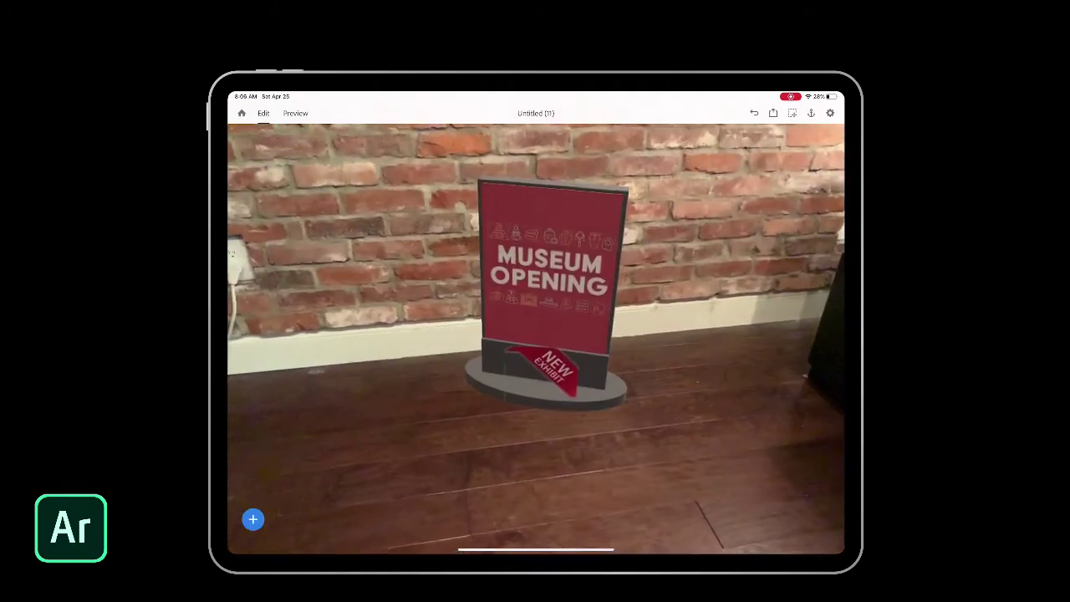
click(553, 367)
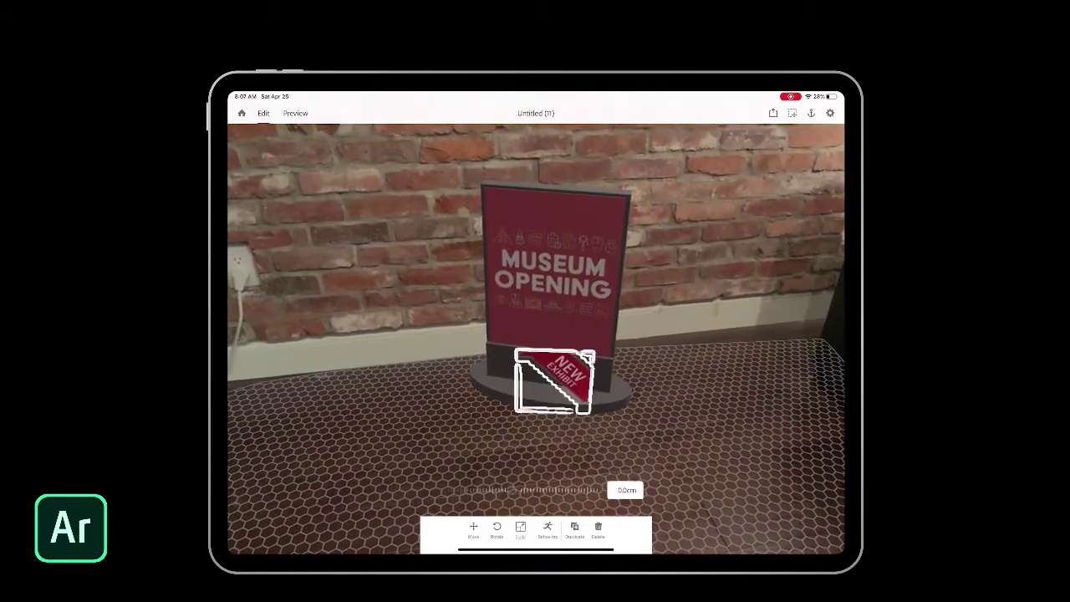
drag(553, 381, 576, 180)
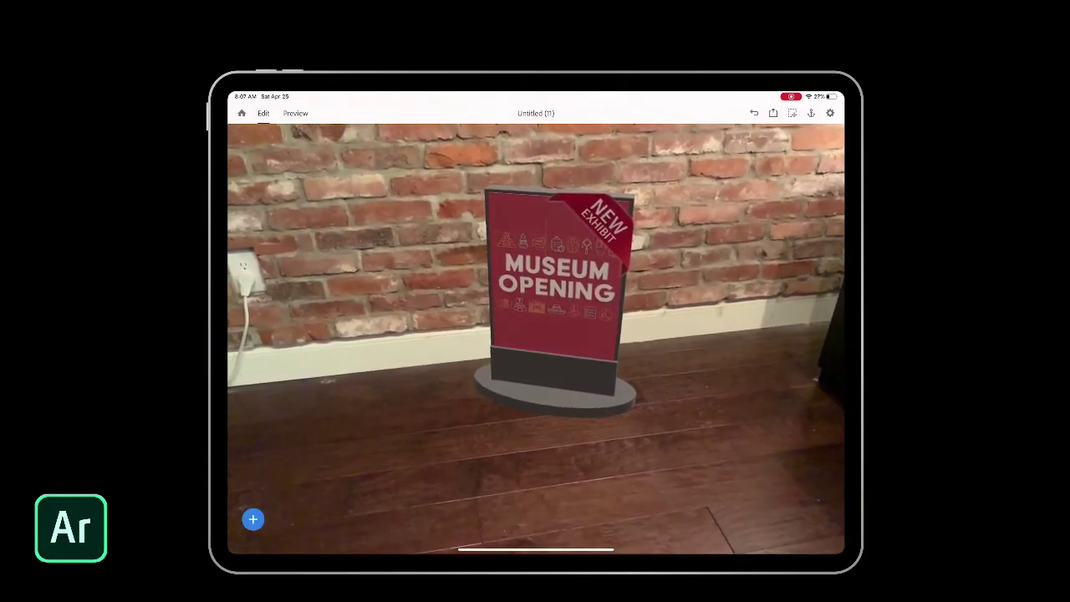
click(252, 519)
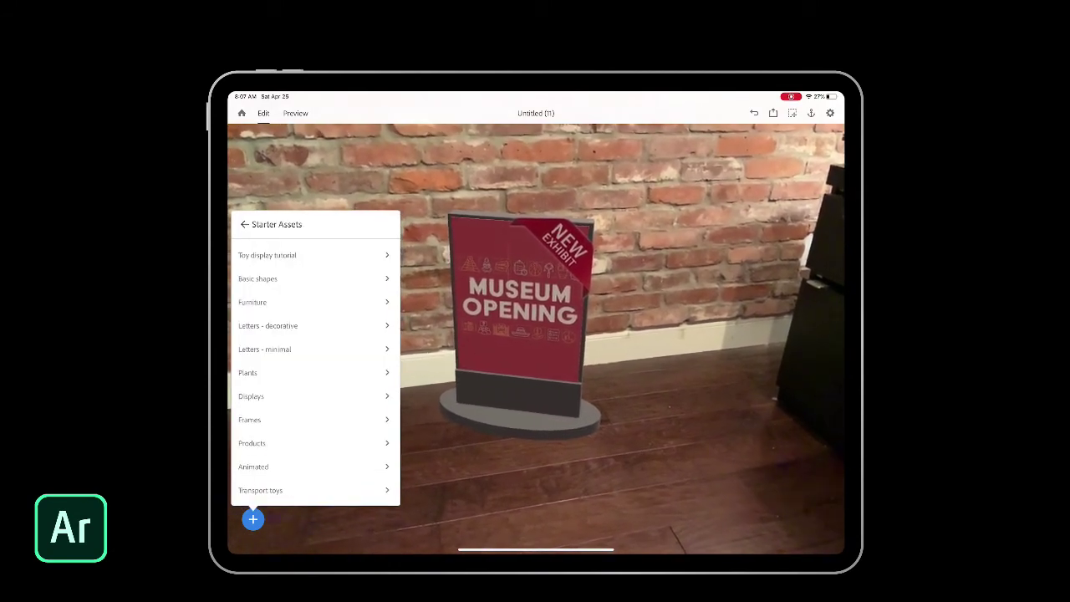
Step: Place the animated 'Dinosaur roaring' starter asset on the floor next to the sign
click(253, 466)
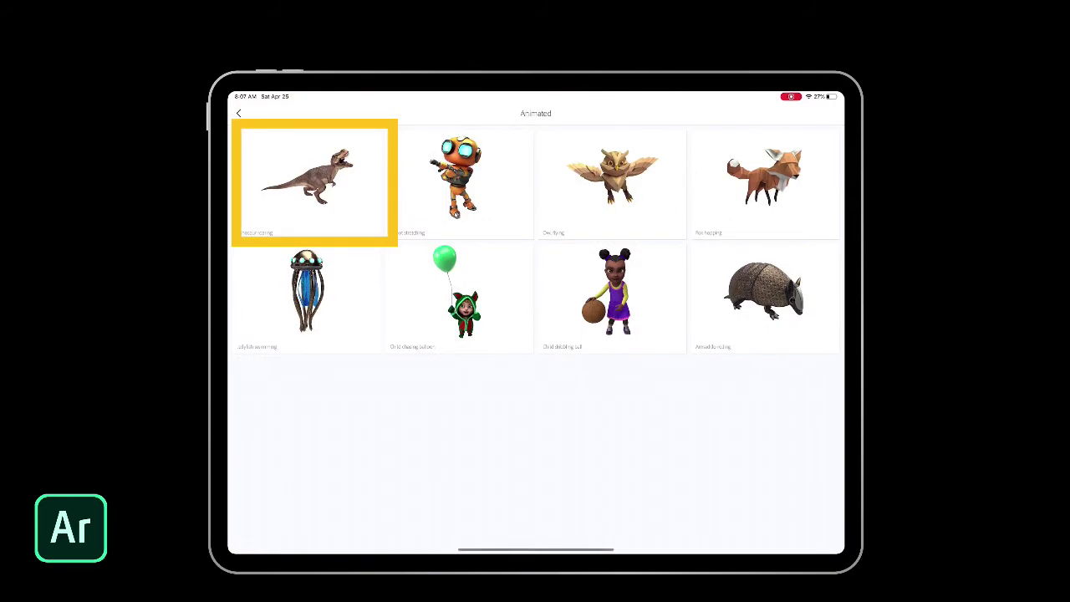
click(308, 178)
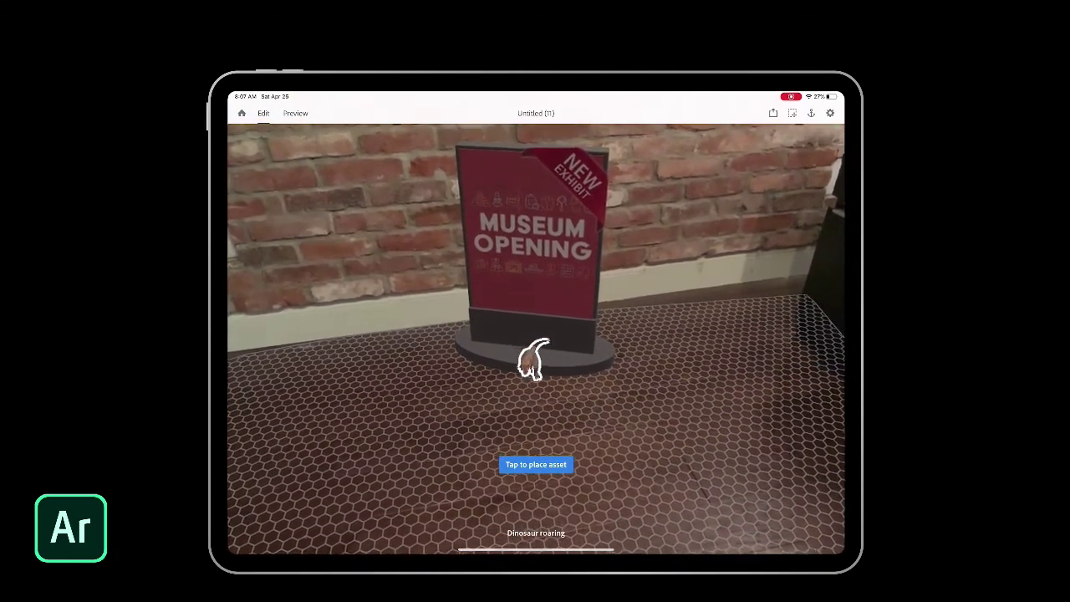
click(535, 367)
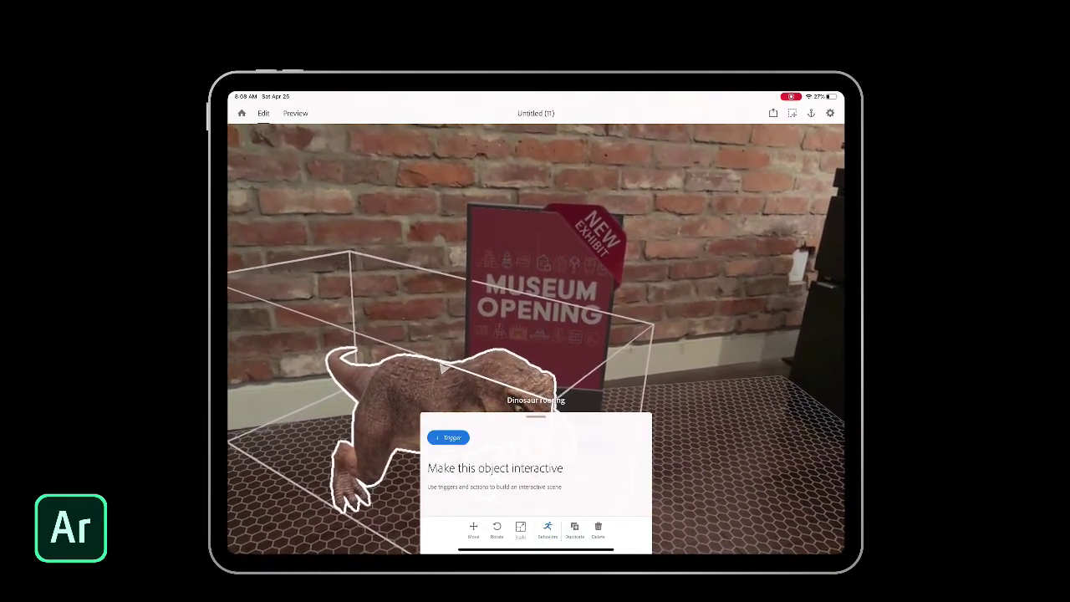
Step: Give the dinosaur a Start-triggered Animate action using the clip animation, then preview the scene
click(448, 437)
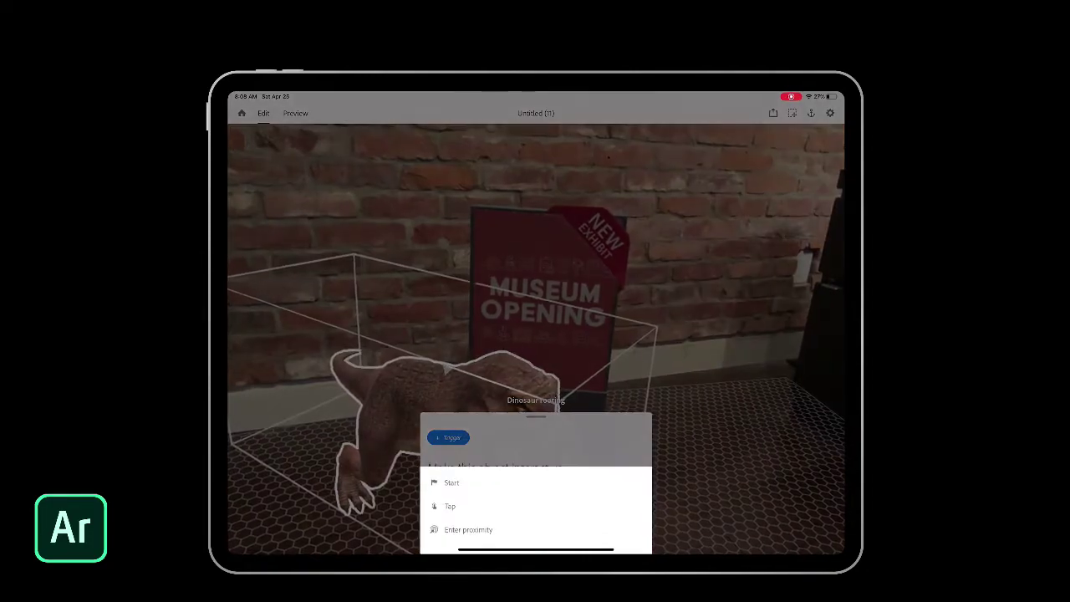
click(452, 483)
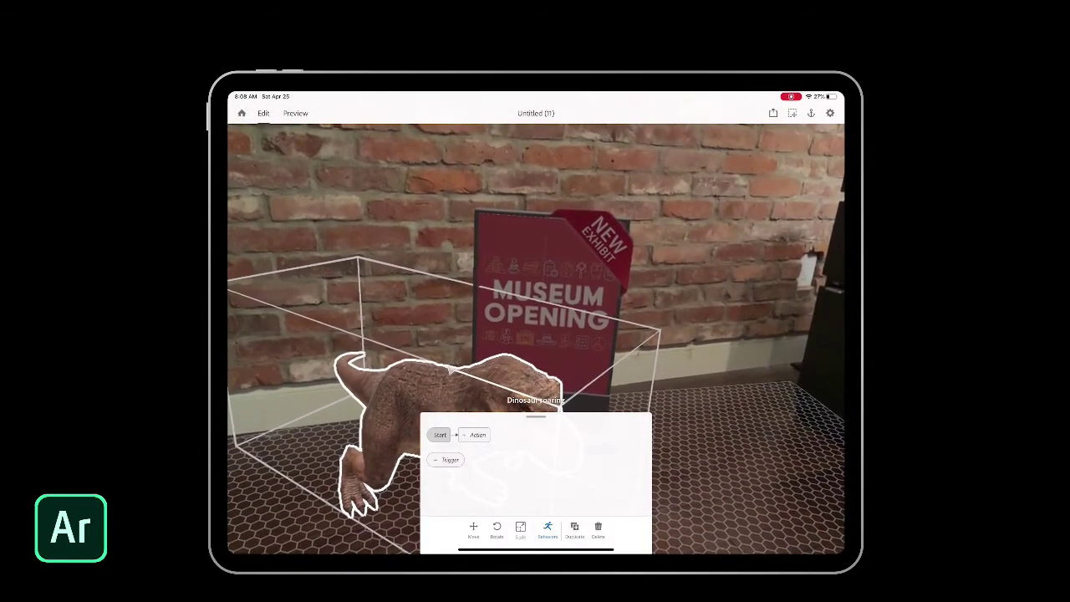
click(474, 435)
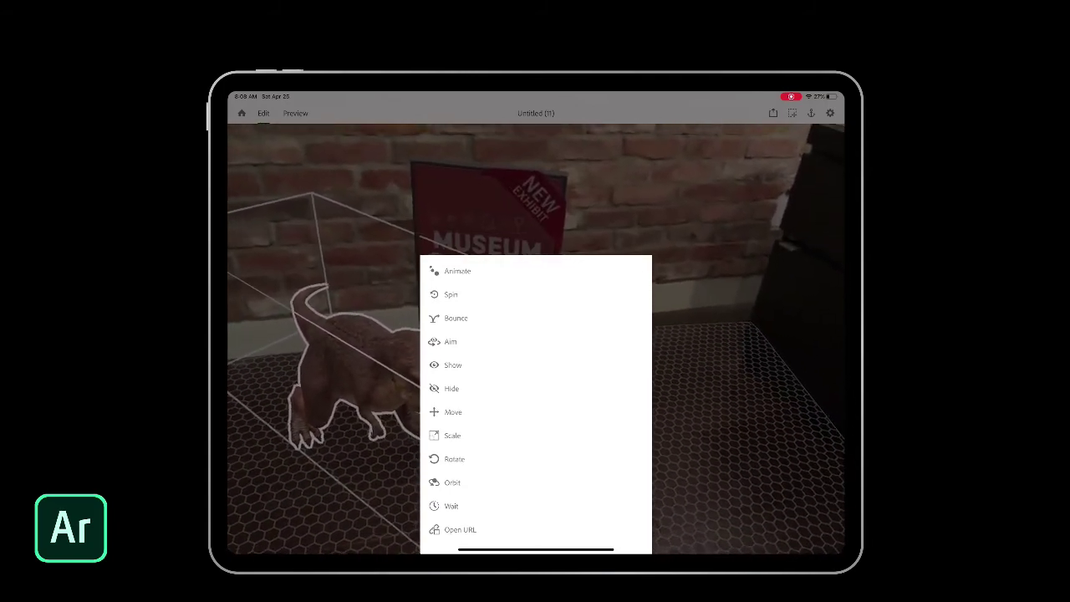
click(455, 271)
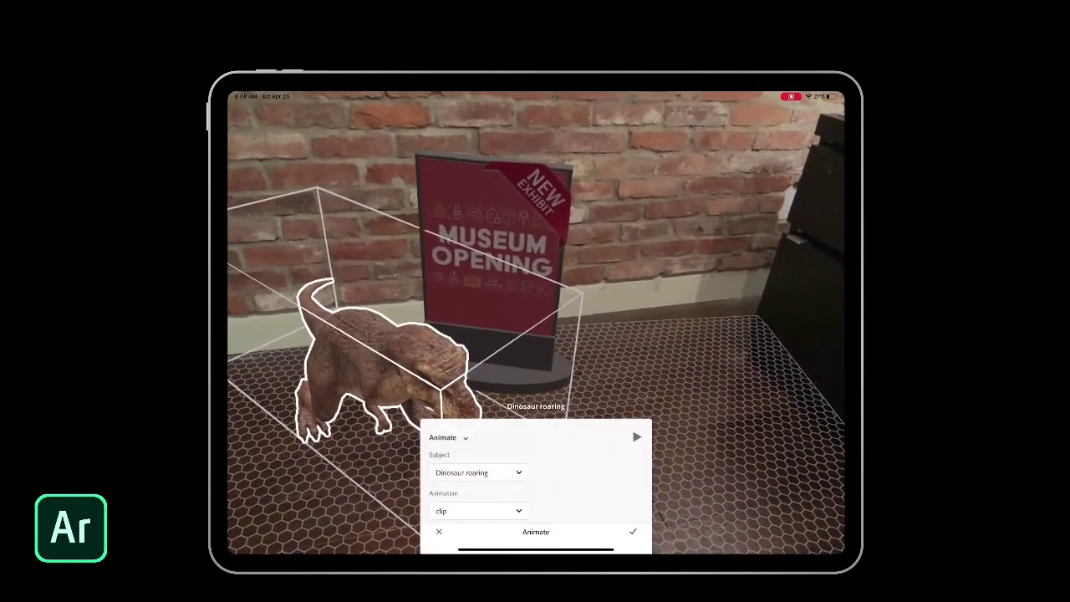
click(476, 510)
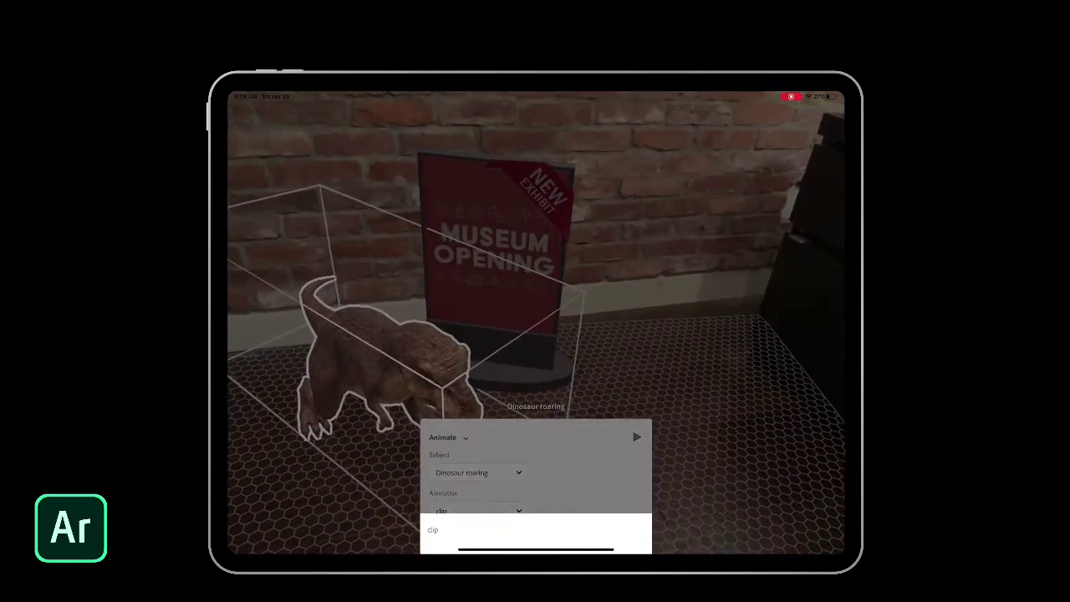
click(432, 530)
scroll(535, 476, down, 3)
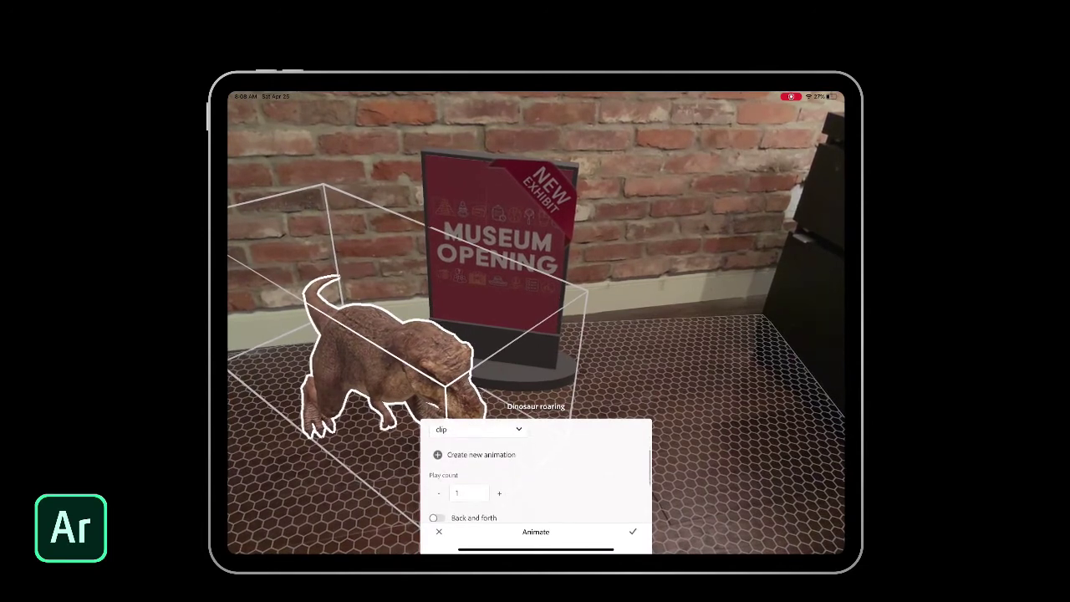
scroll(534, 476, up, 3)
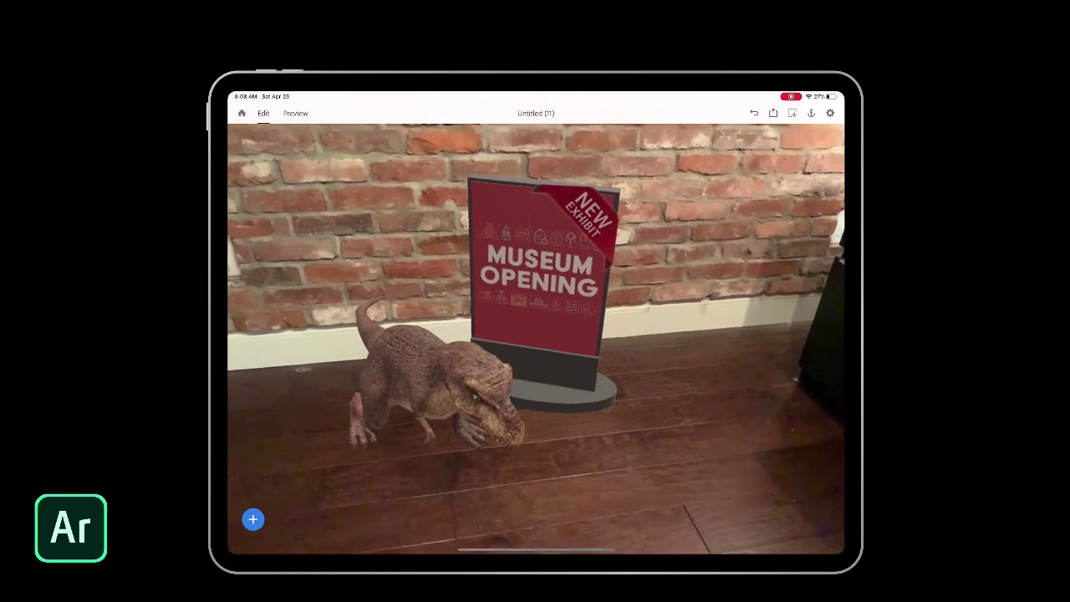
click(295, 113)
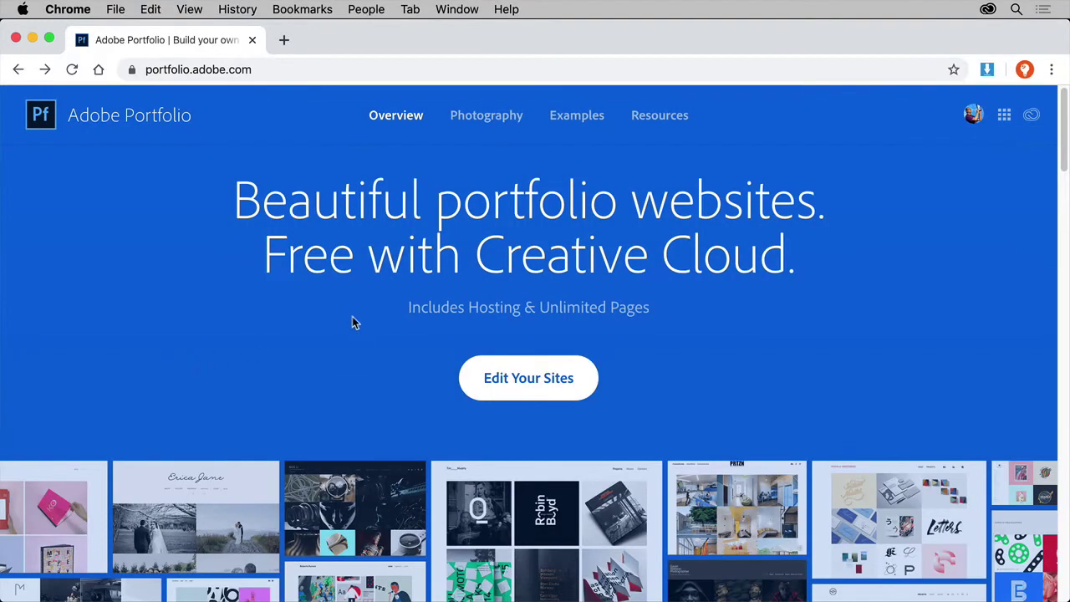
Step: Open the Examples page on portfolio.adobe.com and scroll through the example sites
click(560, 124)
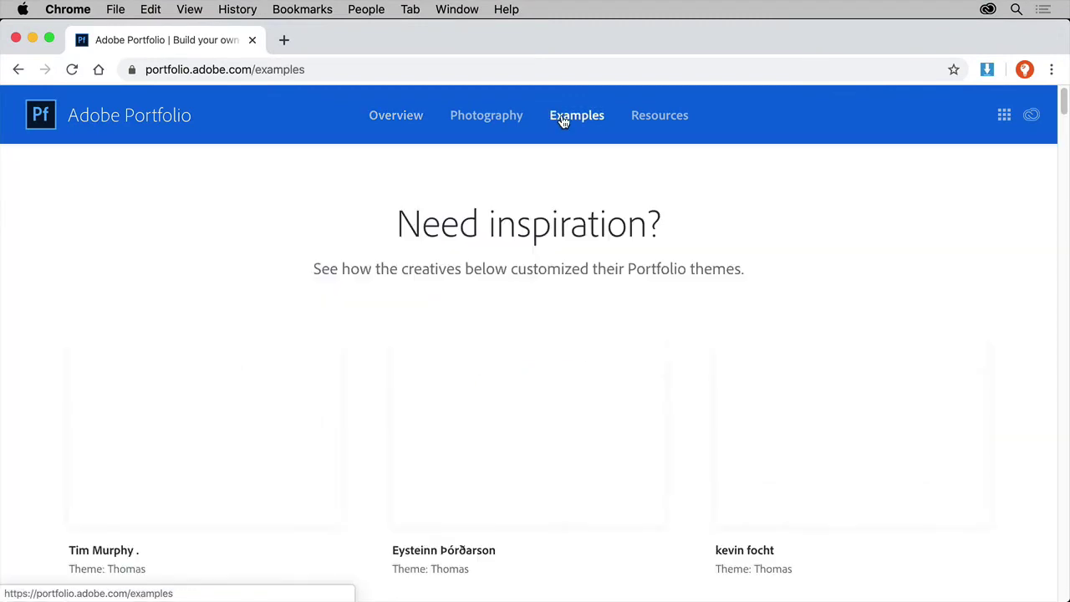
scroll(675, 440, down, 5)
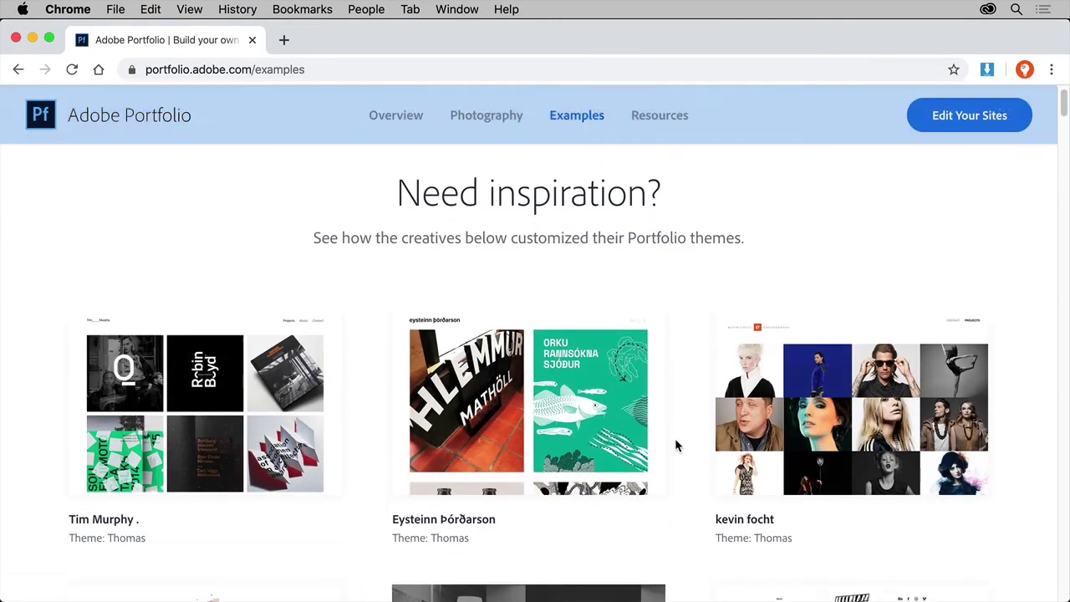
scroll(675, 448, down, 3)
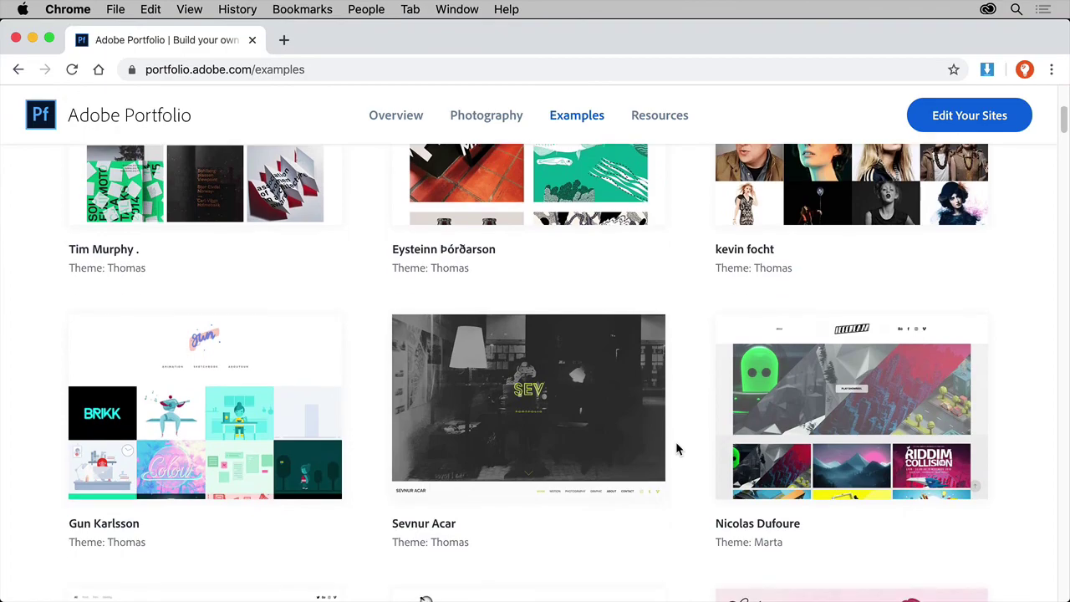